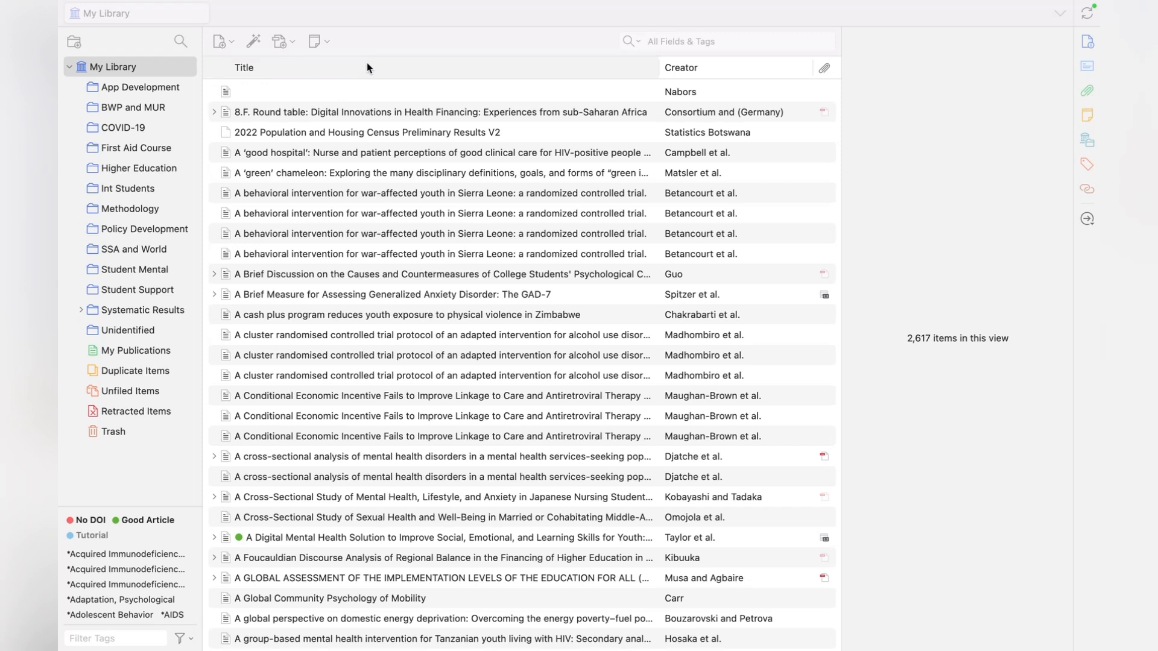
Import pubmed-mentalheal-set.txt from Downloads into a new collection, copying files to the Zotero storage folder
click(94, 41)
mouse_move(105, 5)
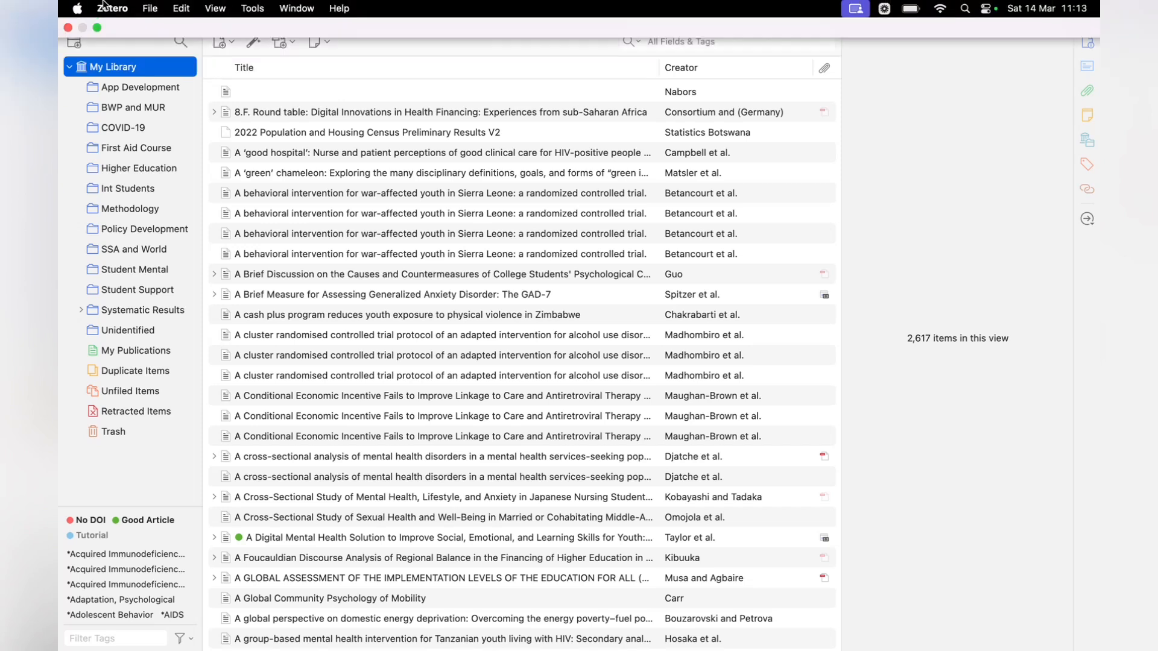
click(149, 9)
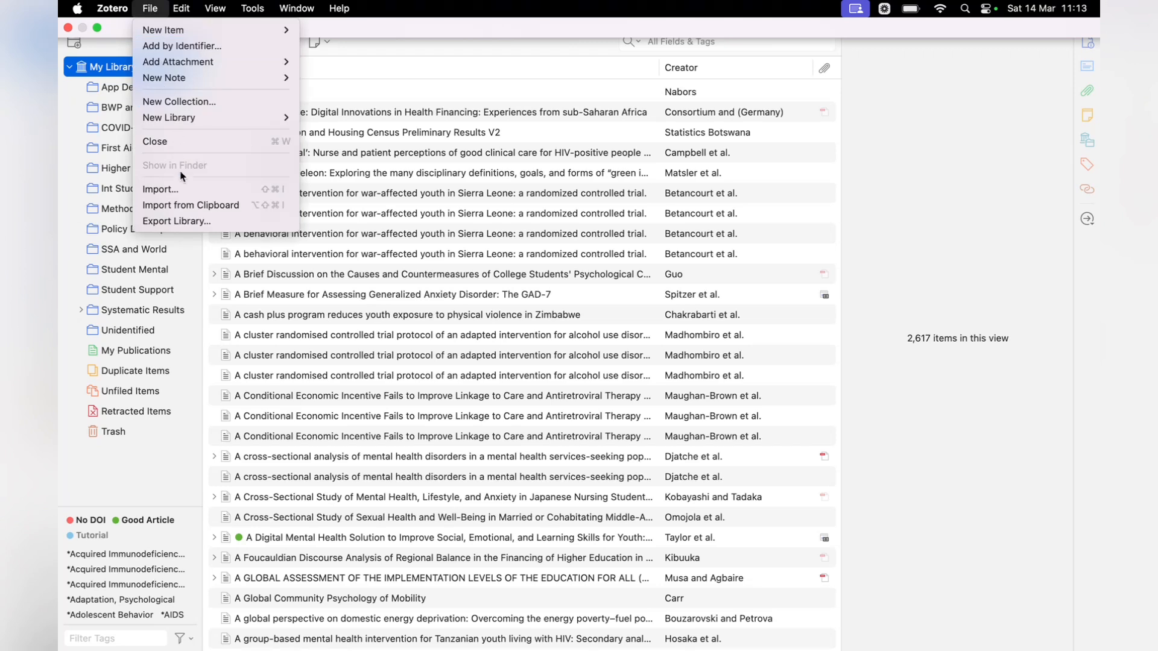
click(179, 188)
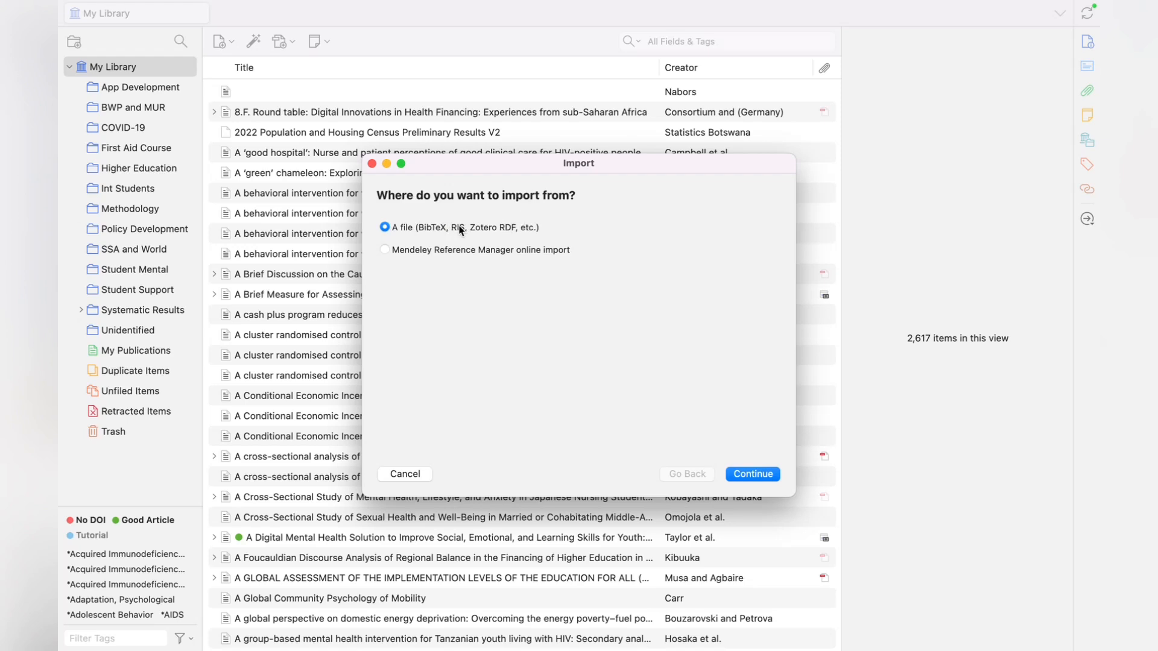
click(752, 474)
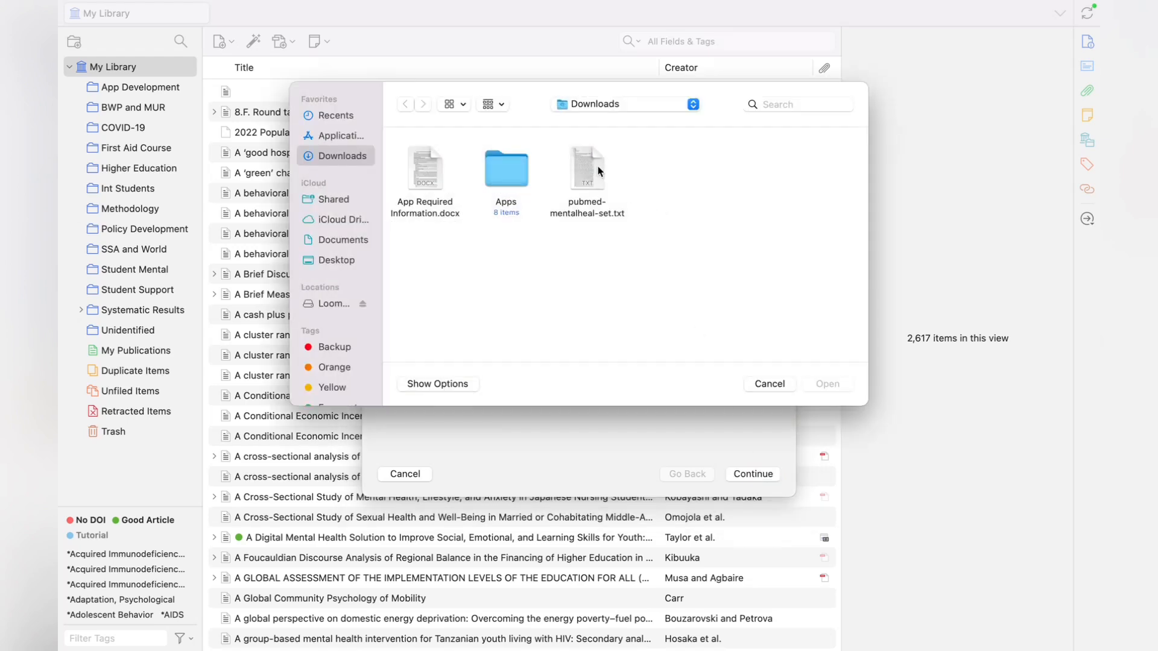
click(593, 161)
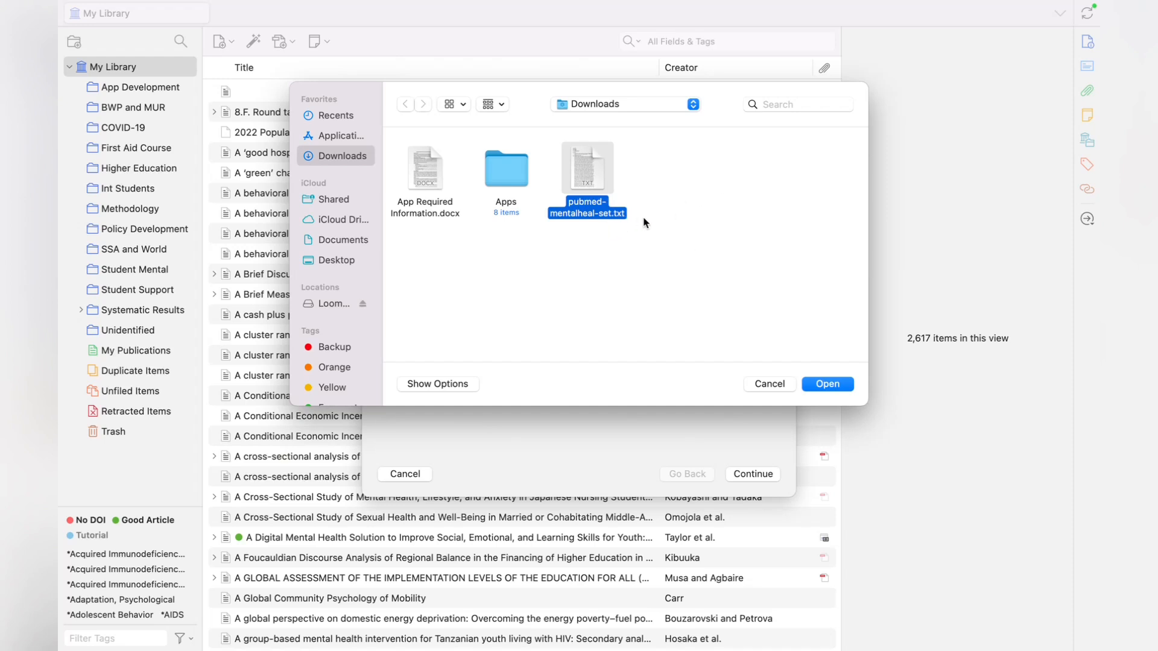
click(827, 384)
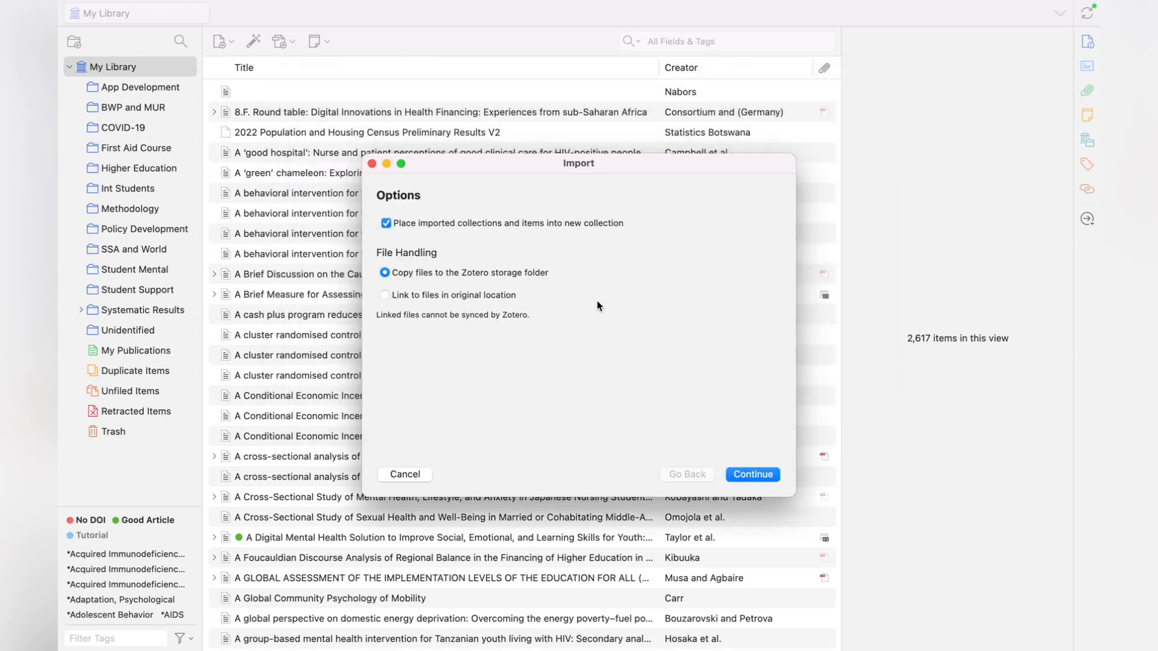
click(768, 474)
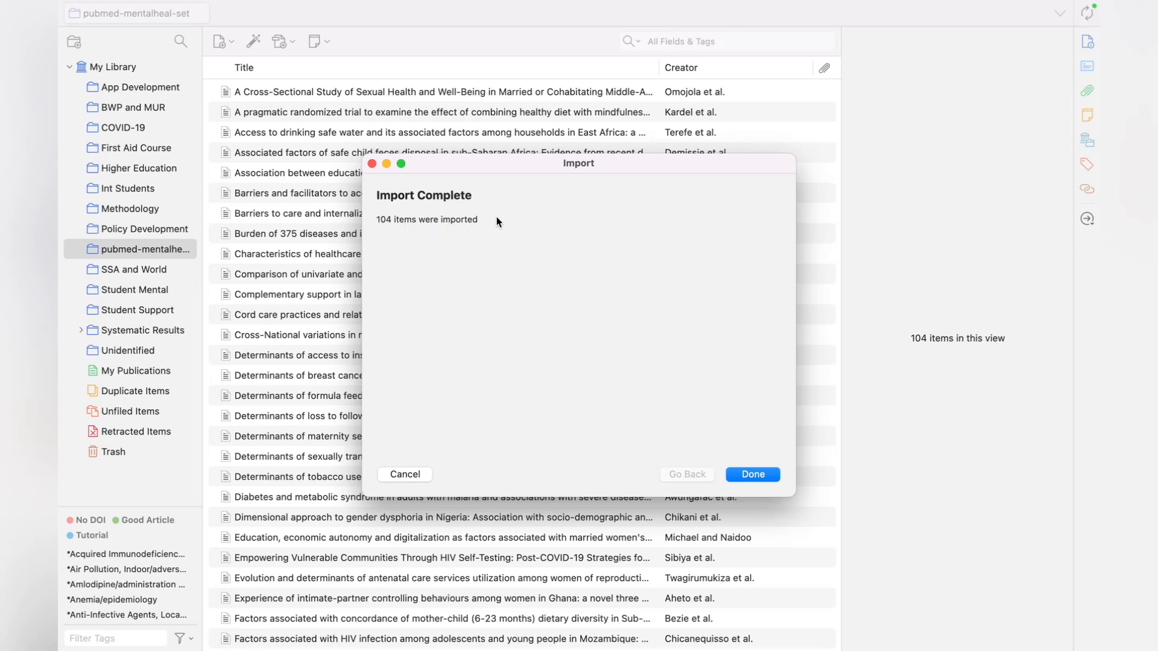
click(751, 475)
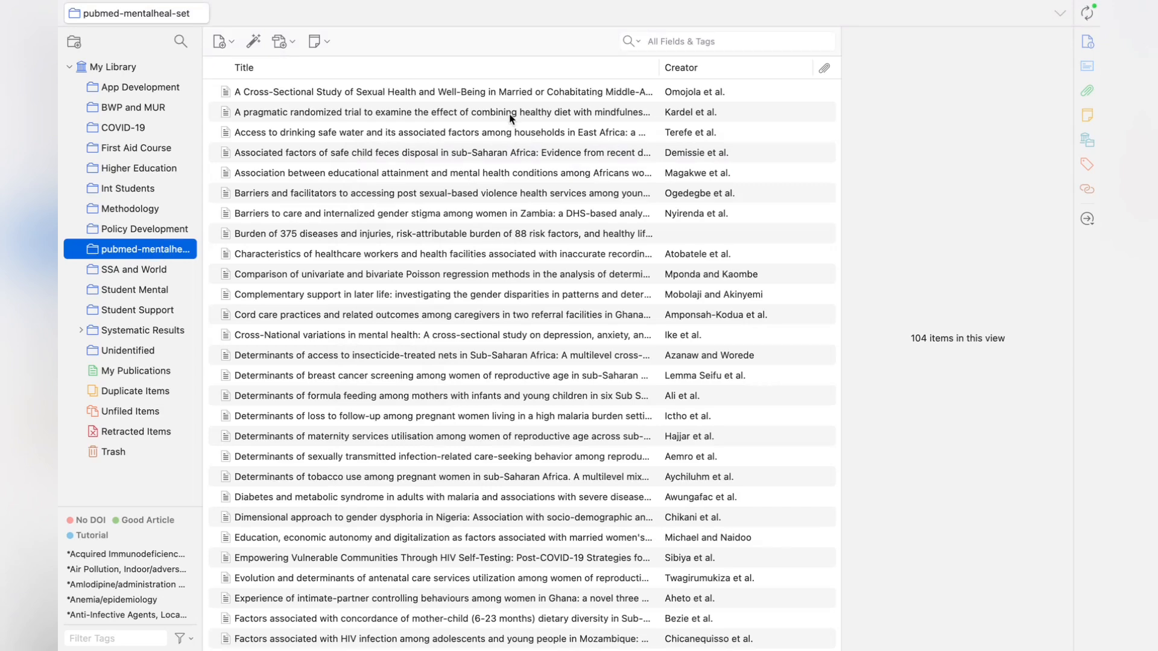
Create a subcollection named "Review Results" inside the pubmed-mentalheal-set collection
scroll(476, 317, down, 10)
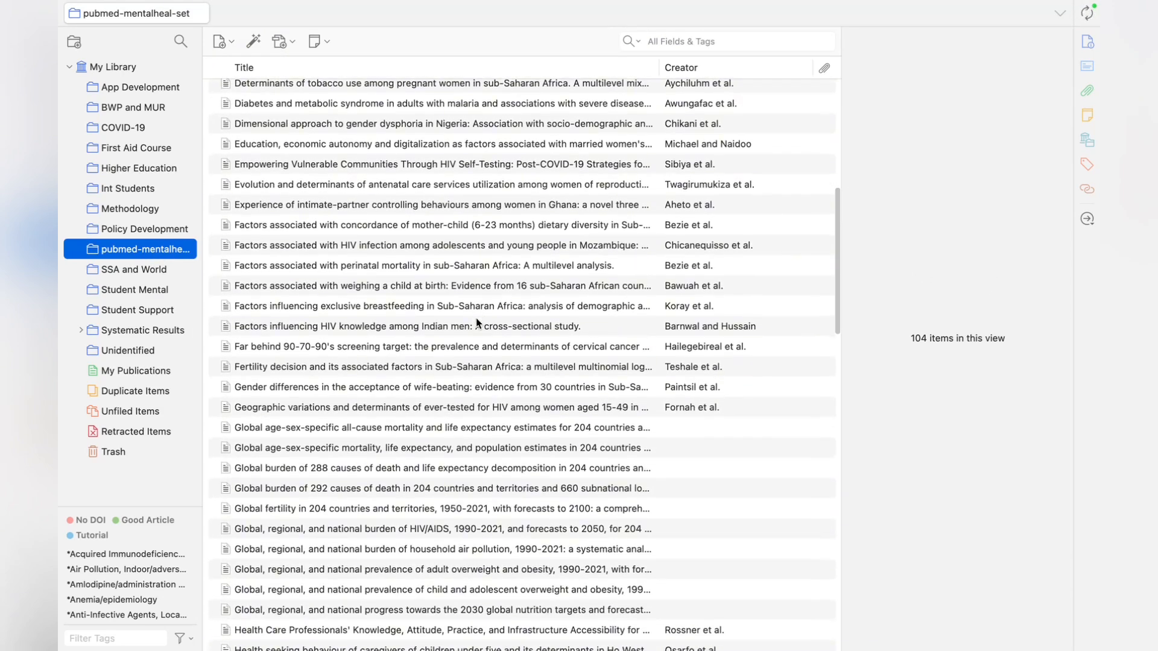
scroll(476, 321, down, 15)
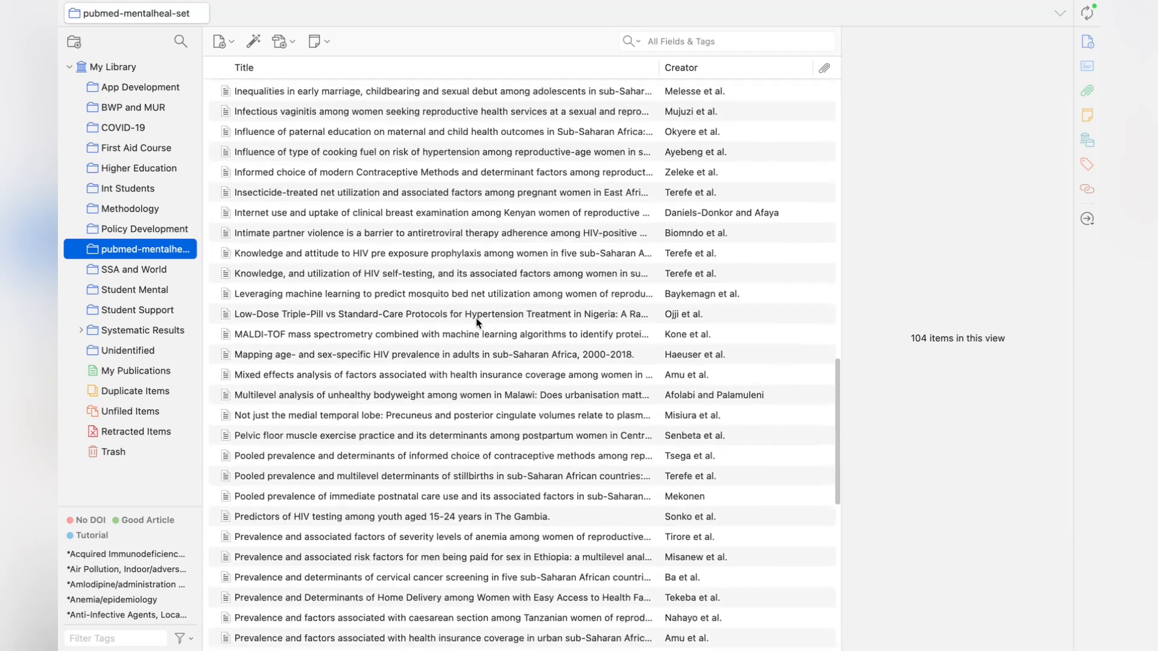
scroll(476, 317, down, 13)
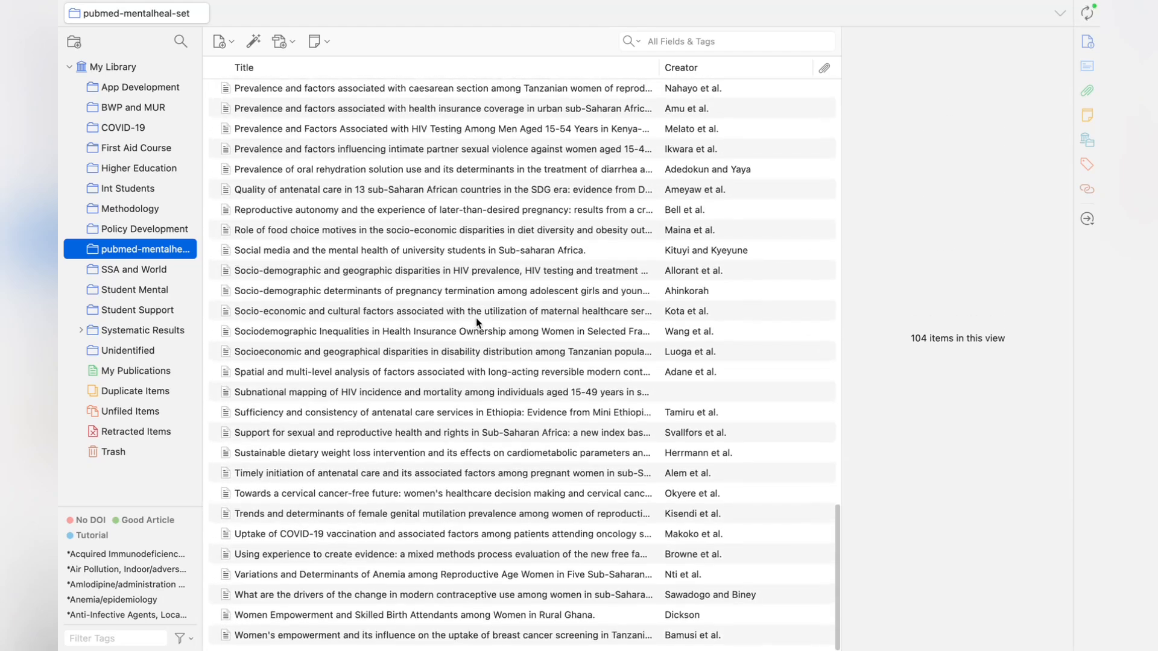
scroll(476, 321, up, 20)
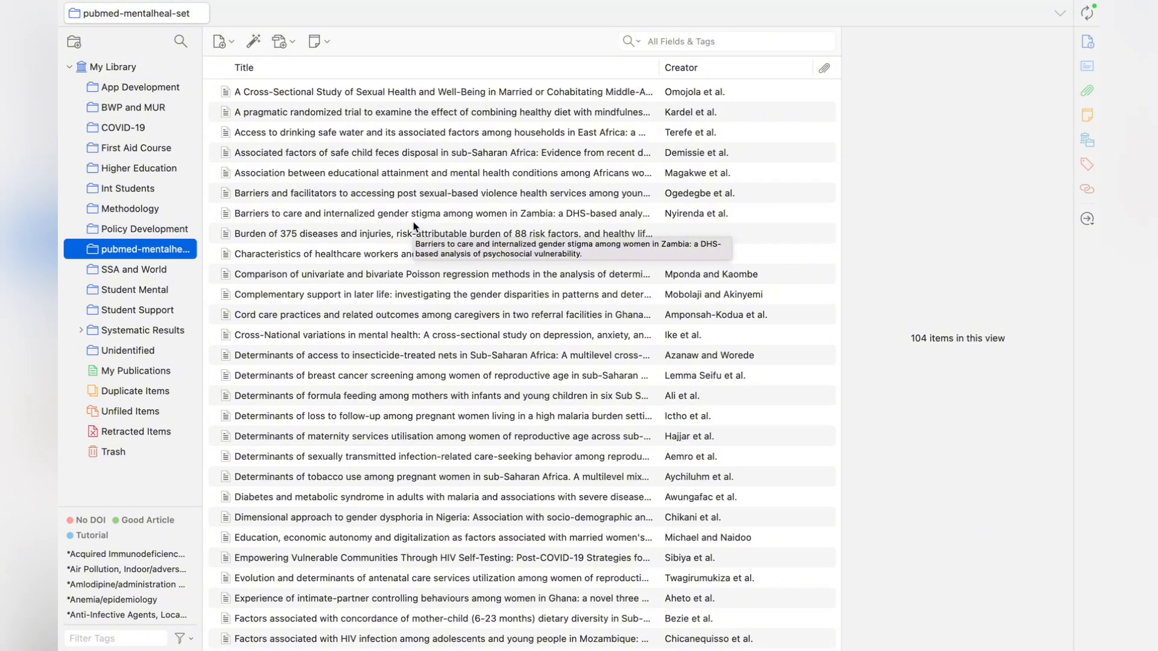
click(76, 44)
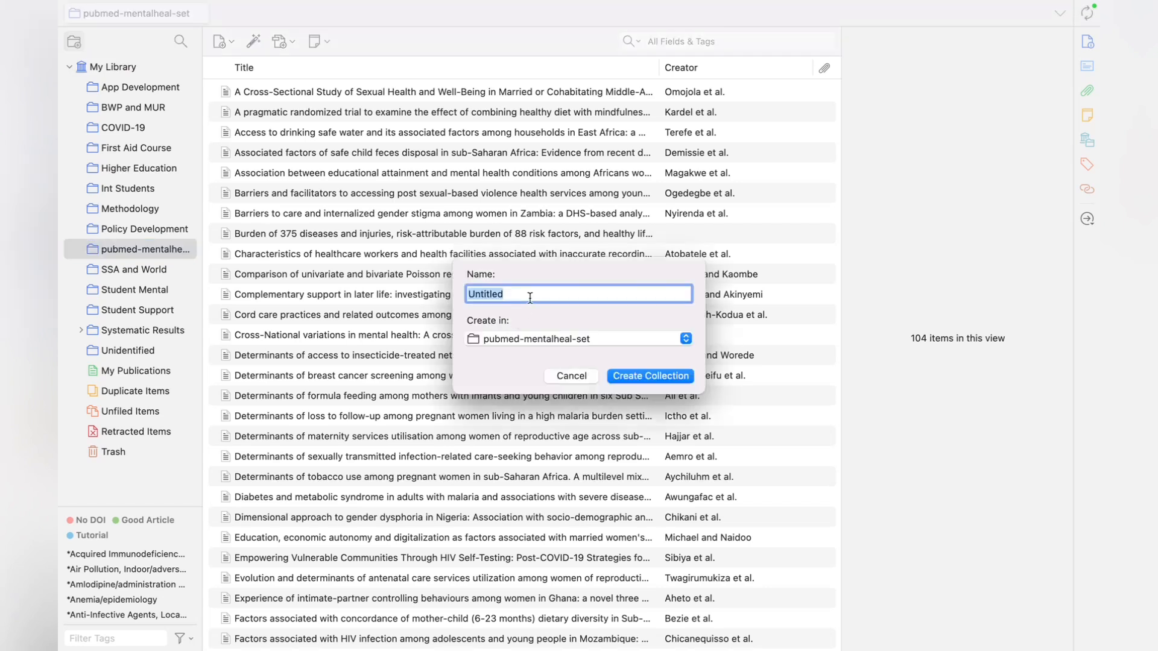
text(Review Results)
click(674, 376)
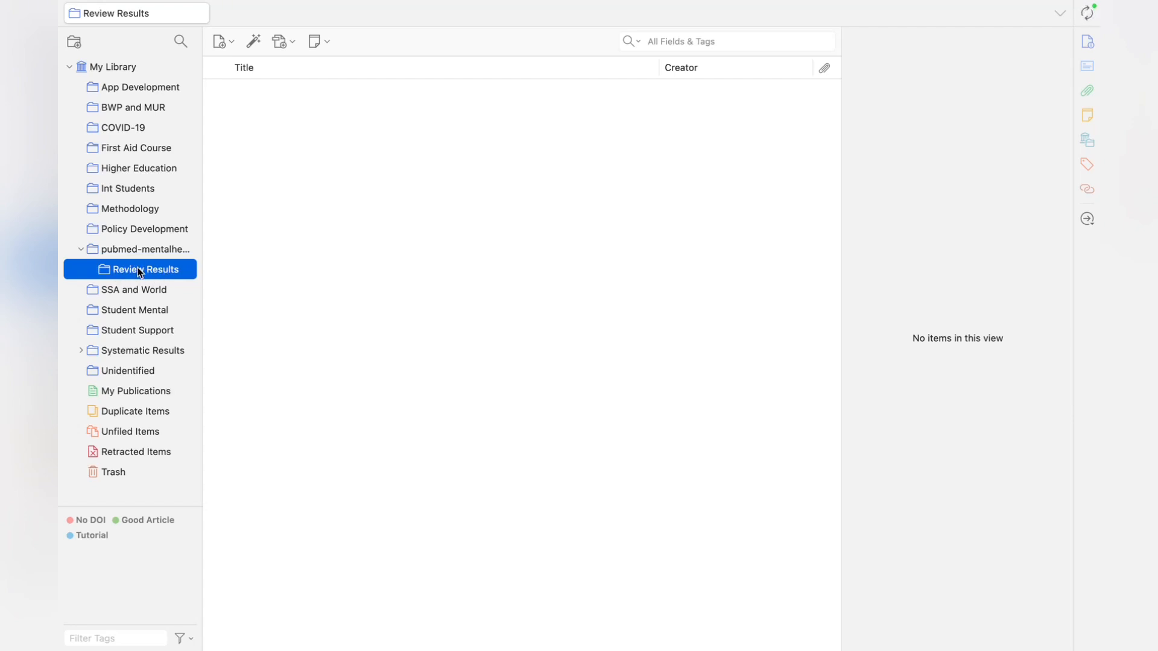
Add a subcollection named "Relevant Articles" under Review Results
right_click(139, 272)
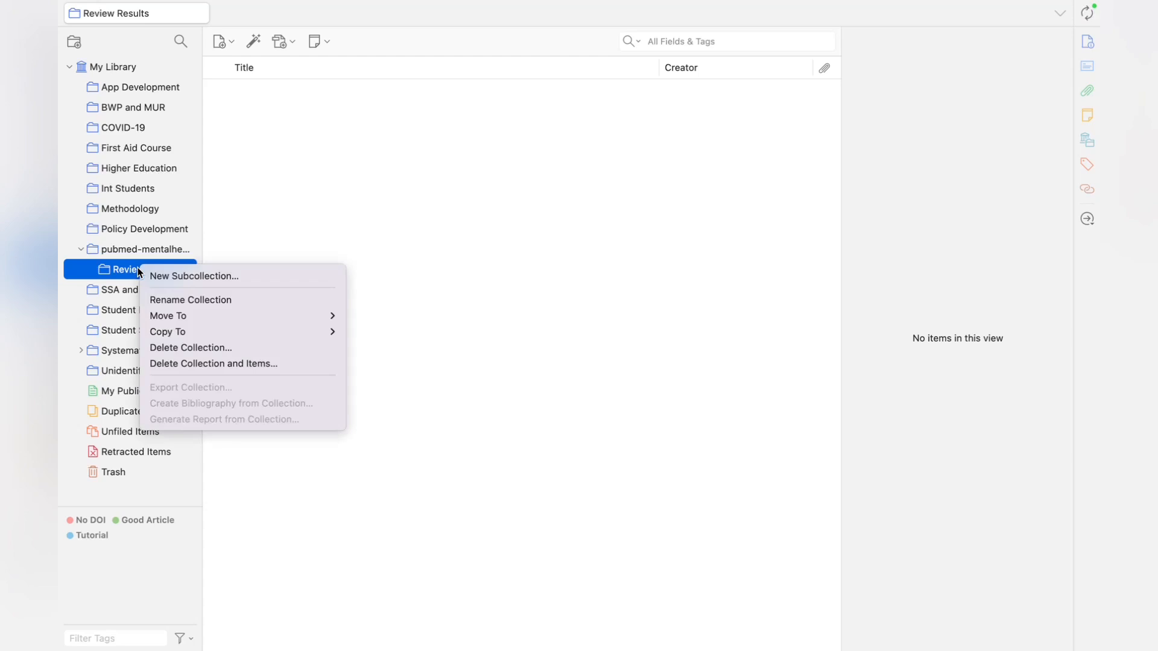
click(171, 275)
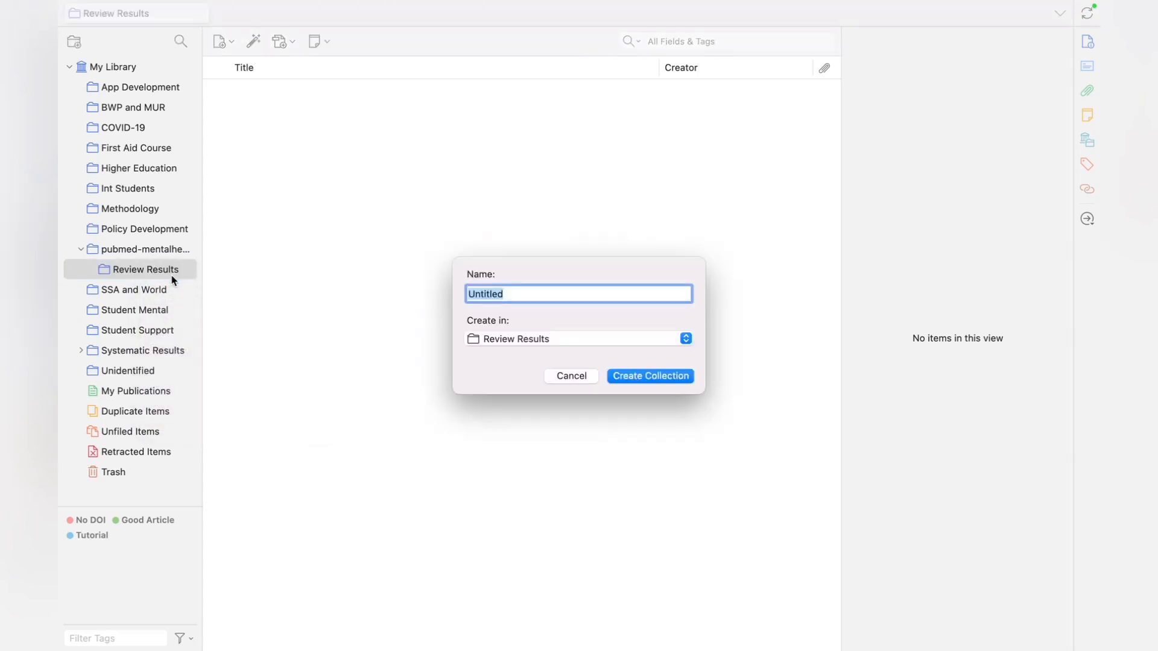
key(BackSpace)
text(Relevant Aritcles)
key(BackSpace)
key(BackSpace)
key(BackSpace)
key(BackSpace)
key(BackSpace)
key(BackSpace)
text(ticles)
click(671, 375)
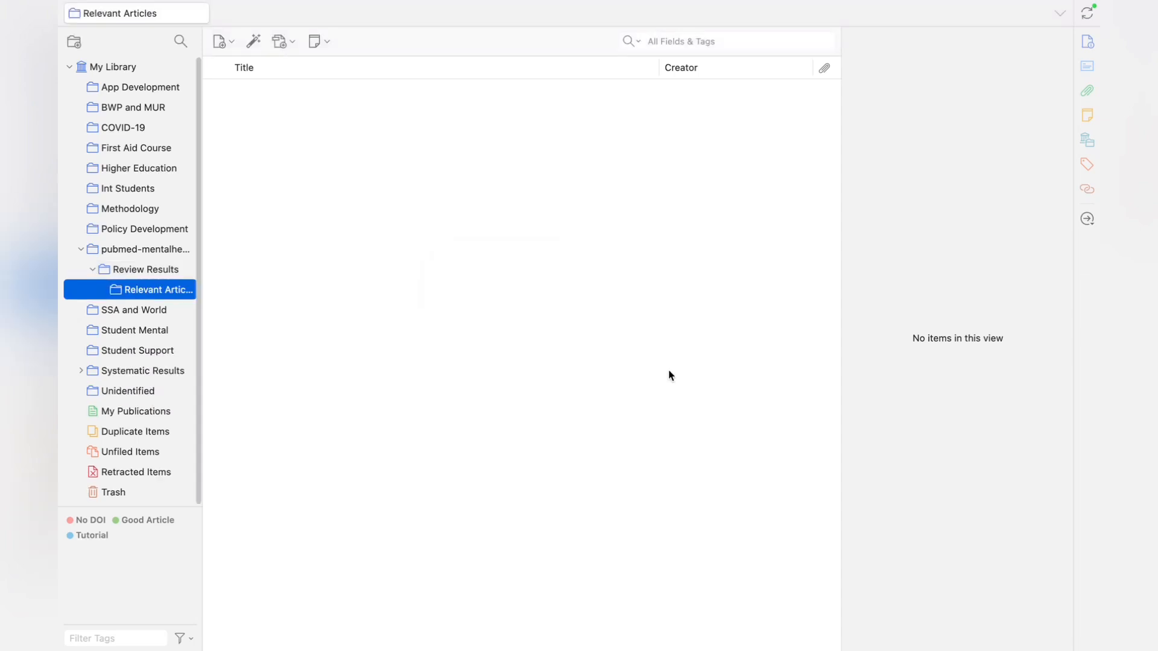
Add a second subcollection named "Ineligible" under Review Results
click(155, 272)
right_click(153, 273)
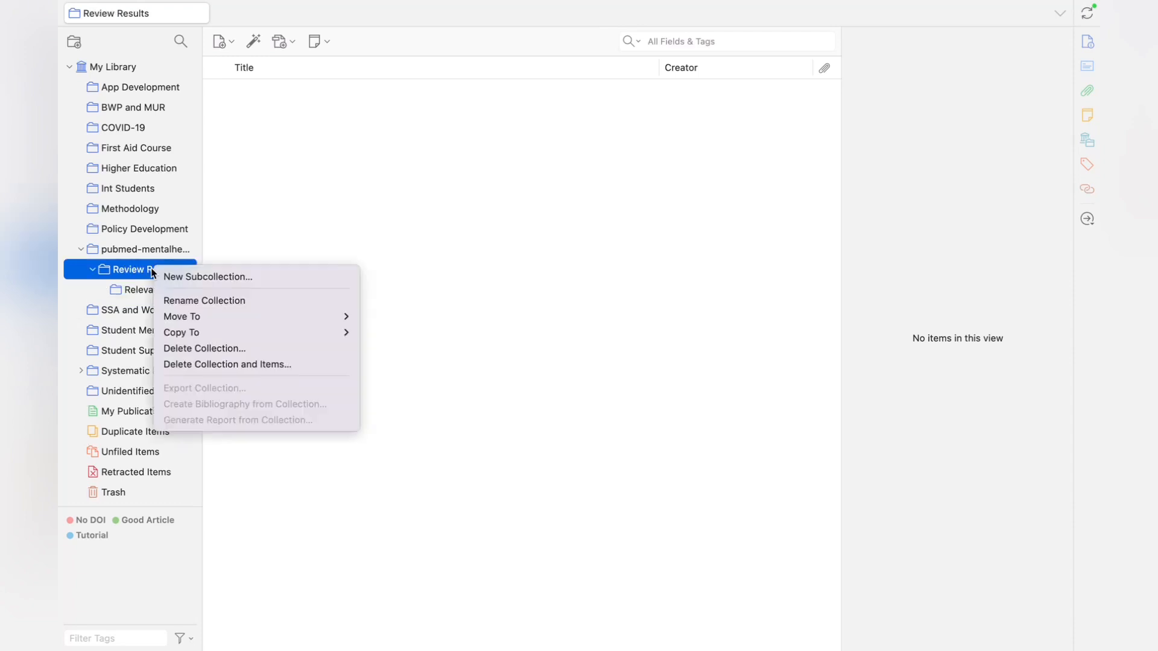
click(178, 277)
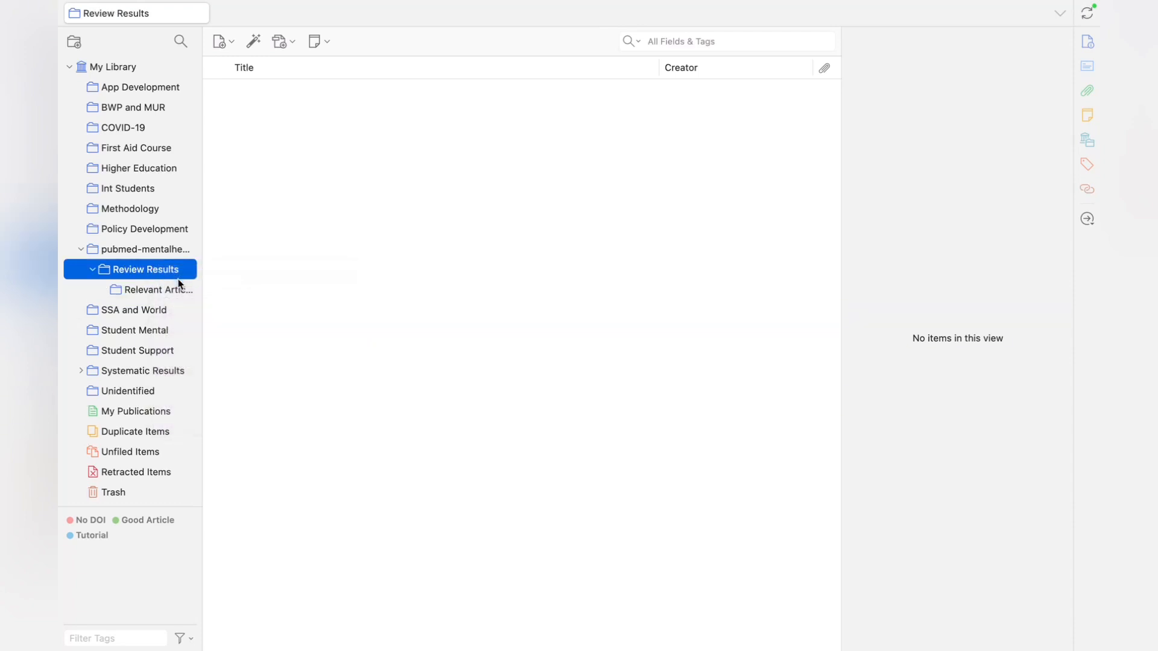
key(BackSpace)
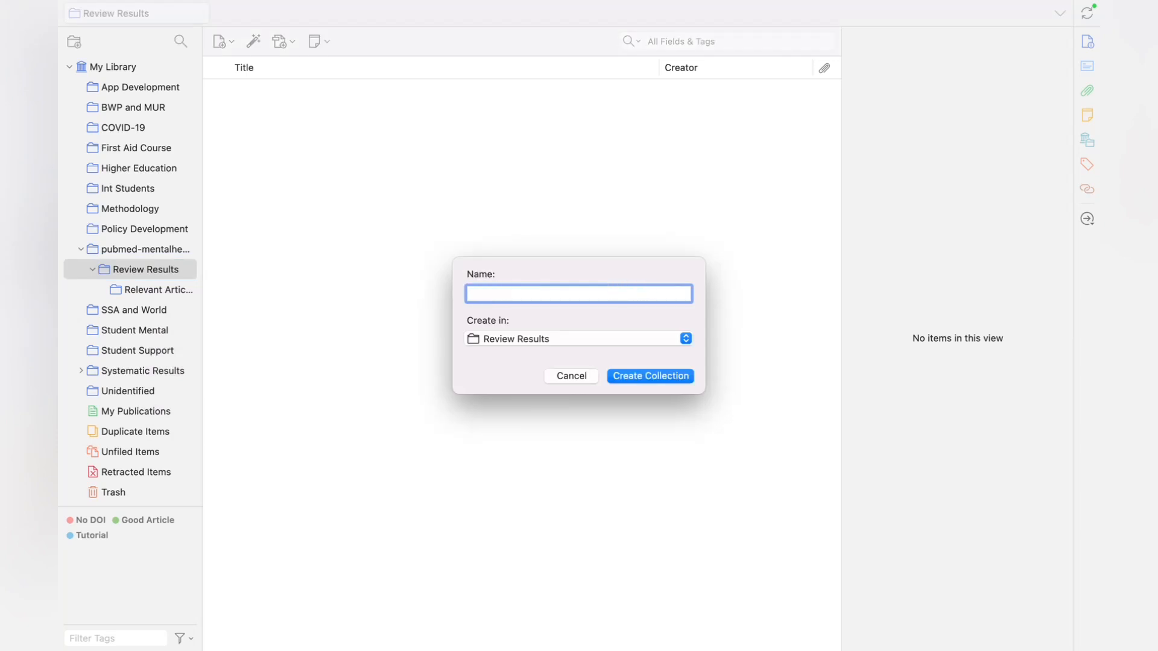
text(Ineligible)
click(673, 376)
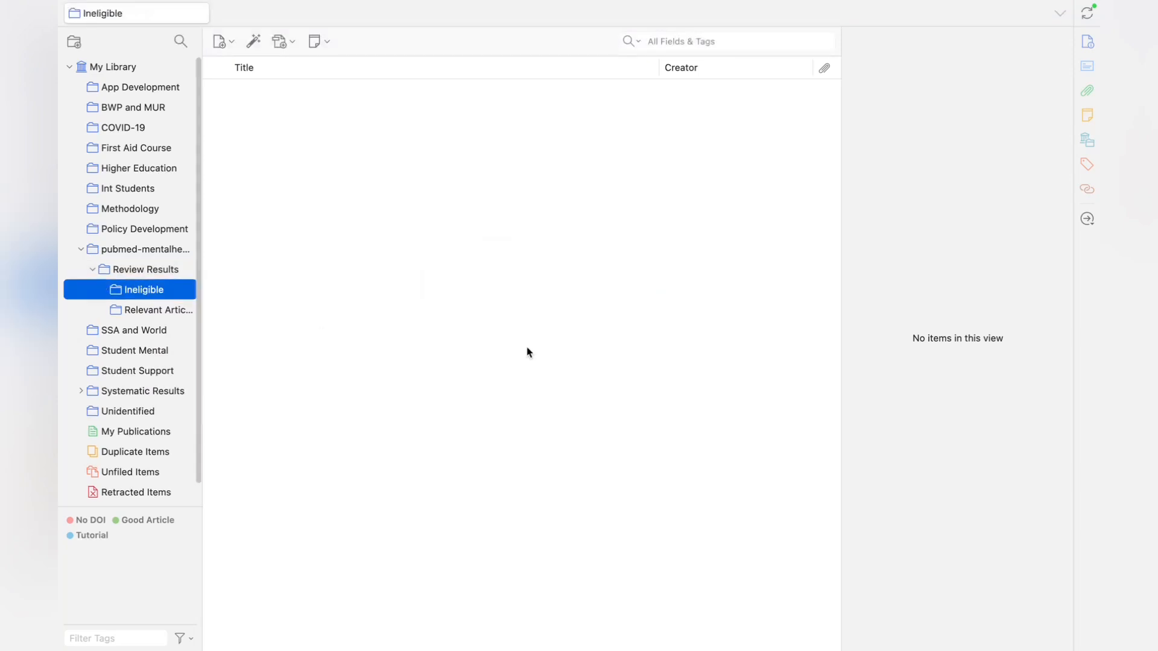
Look through the library's Duplicate Items for repeated records available to merge
click(151, 272)
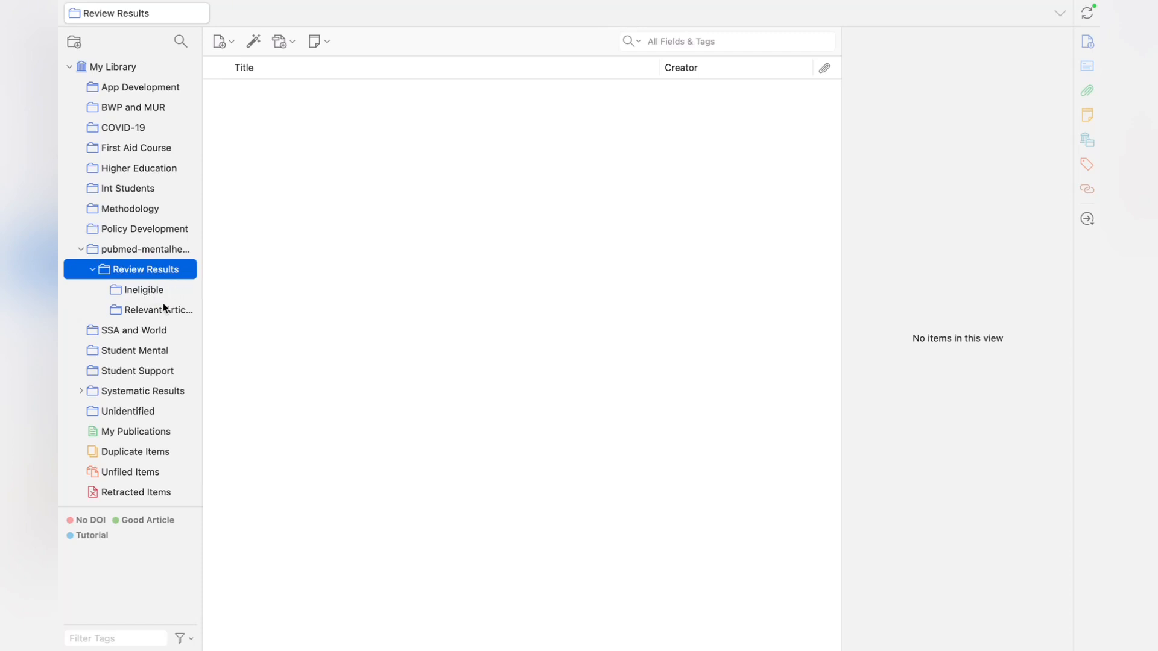
click(162, 457)
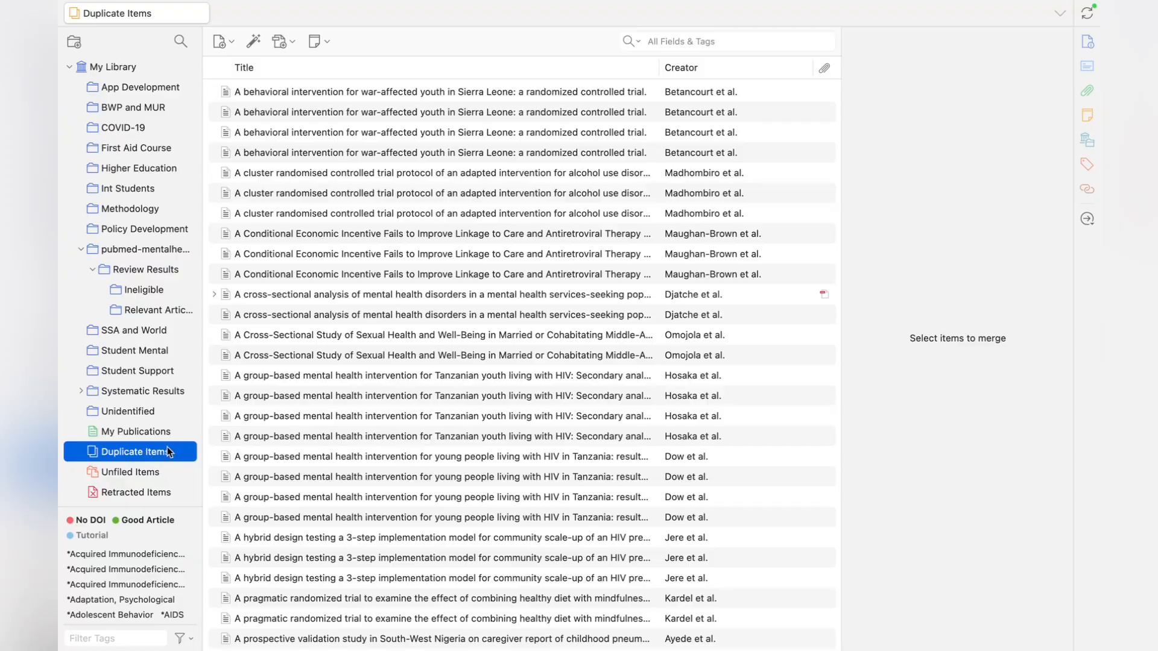
scroll(434, 452, down, 20)
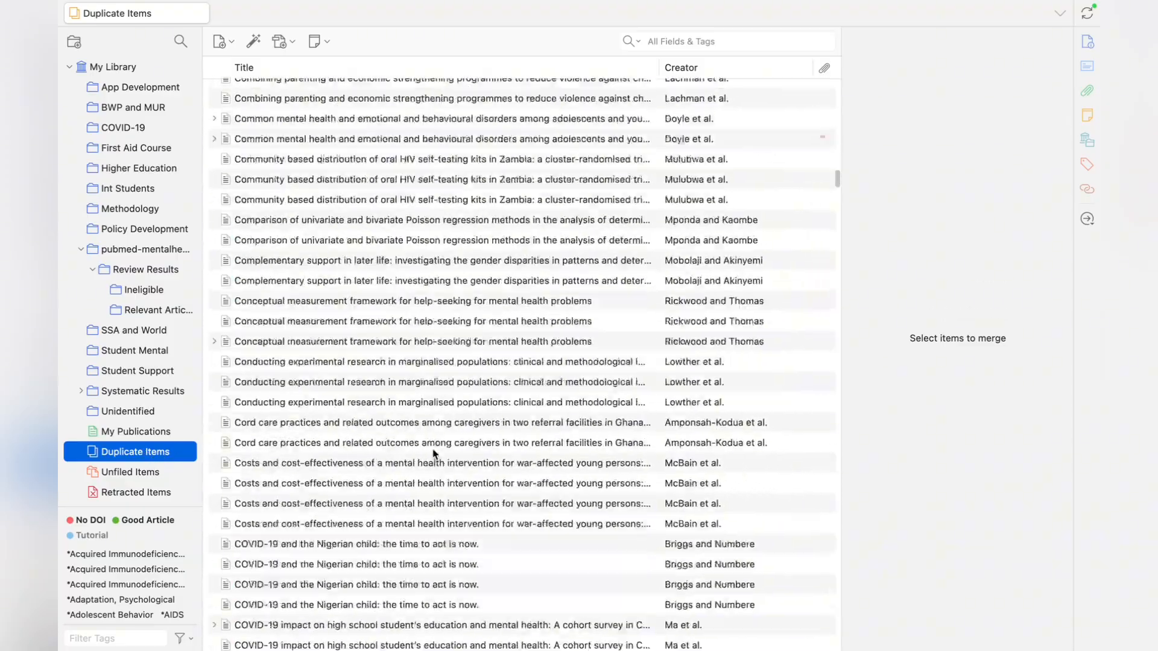
scroll(433, 454, down, 20)
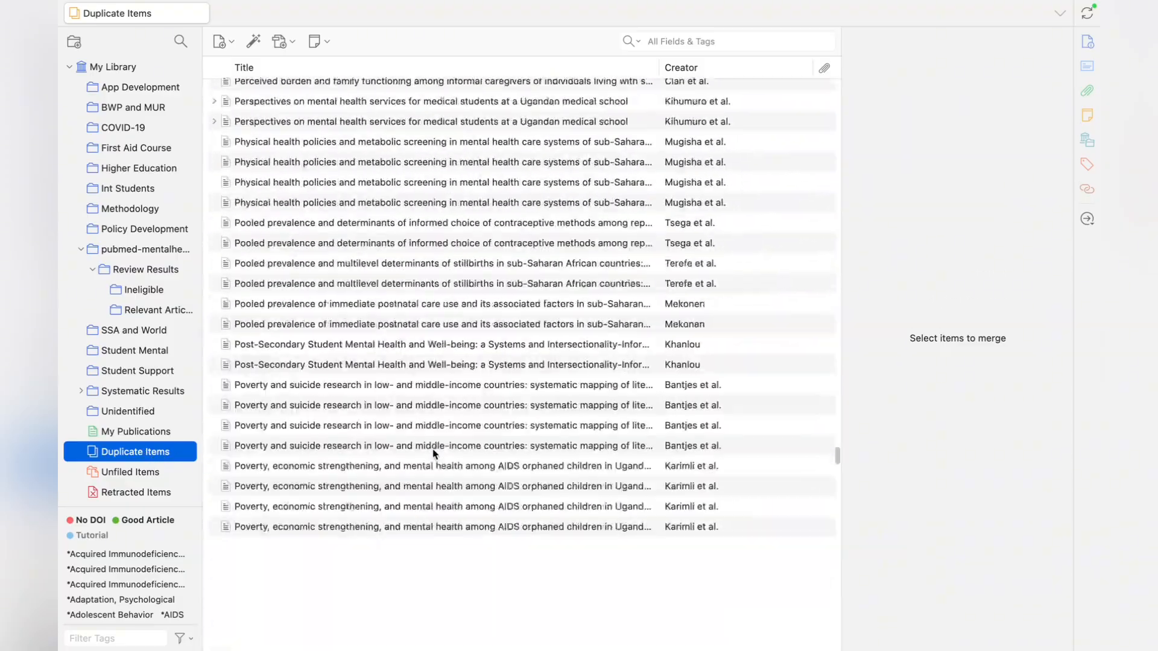
scroll(434, 454, down, 10)
scroll(433, 454, up, 20)
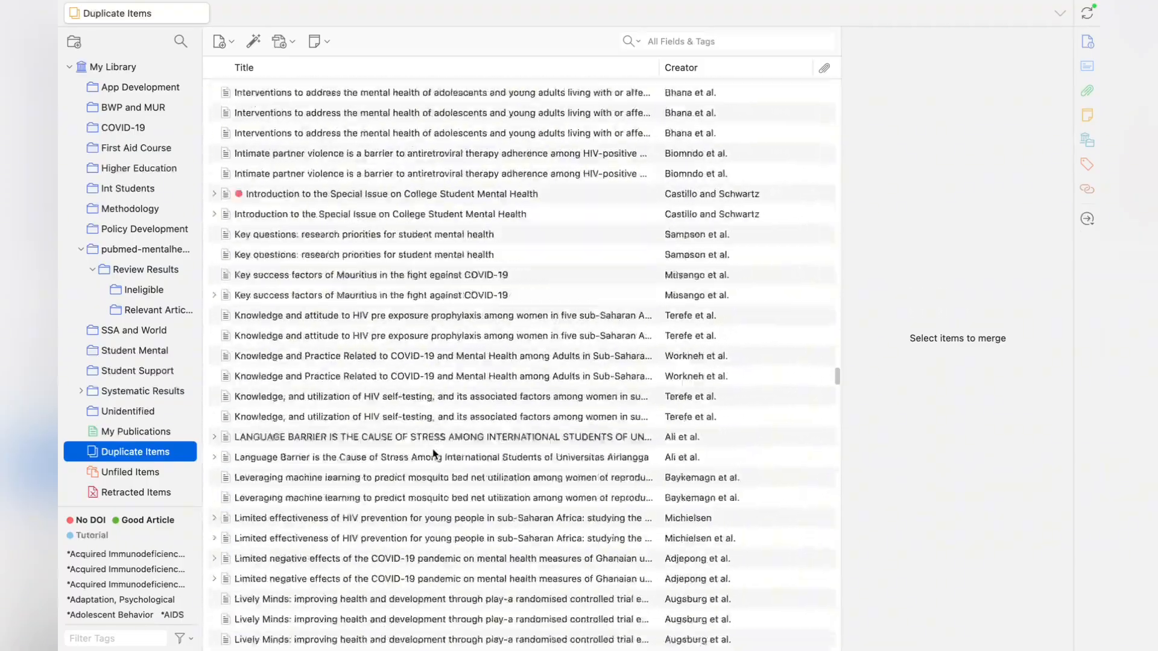
scroll(434, 454, up, 20)
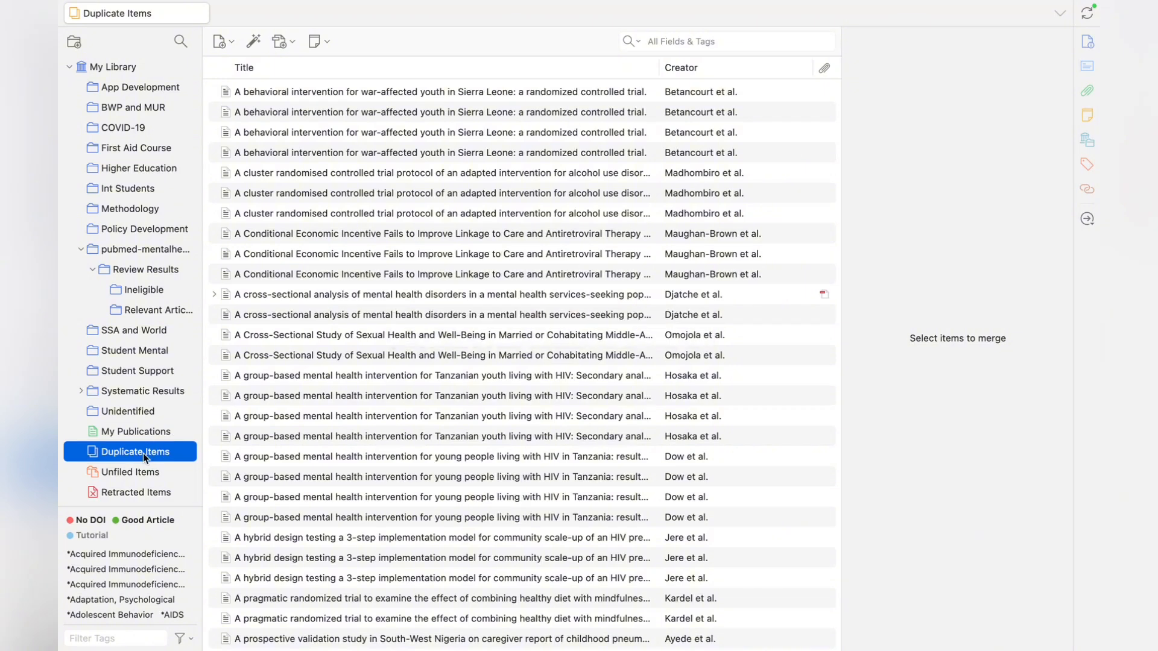
Read the details and abstract of the first article in the pubmed-mentalheal-set collection, "A Cross-Sectional Study of Sexual Health and Well-Being"
click(148, 252)
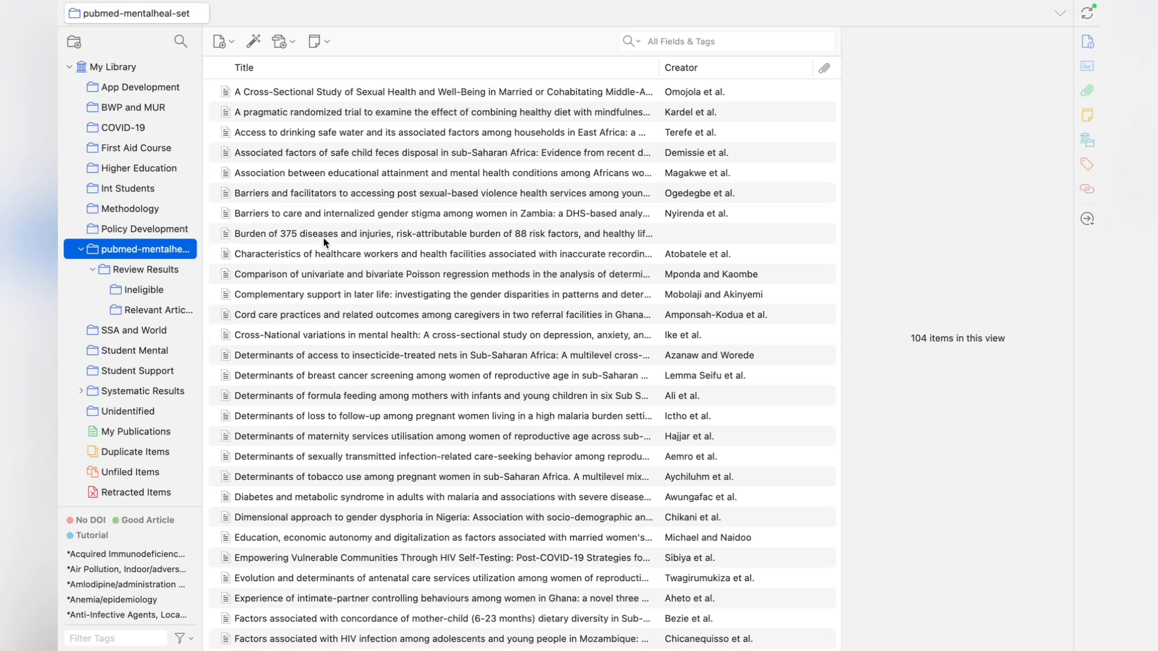
click(370, 95)
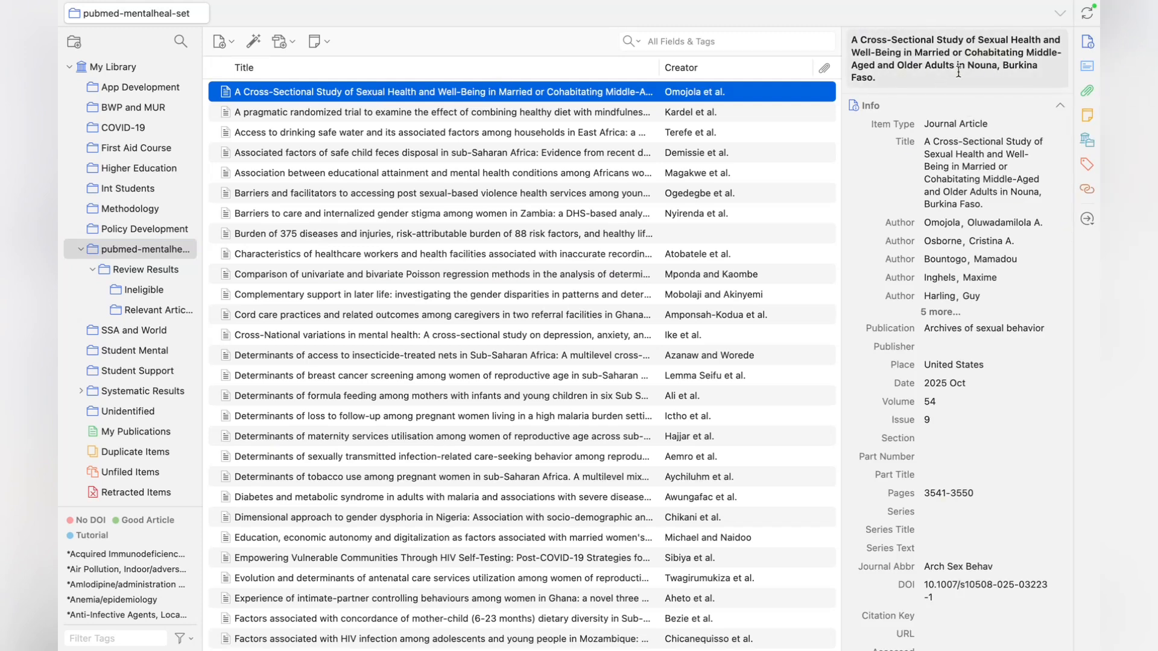
scroll(887, 263, down, 10)
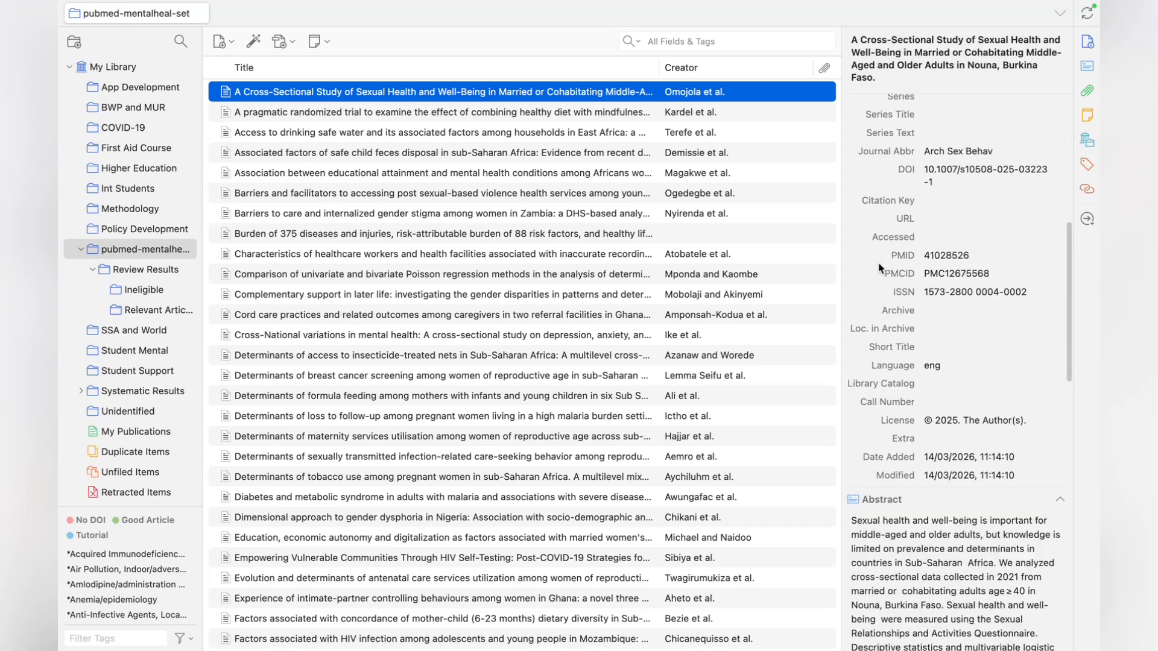
scroll(880, 268, down, 8)
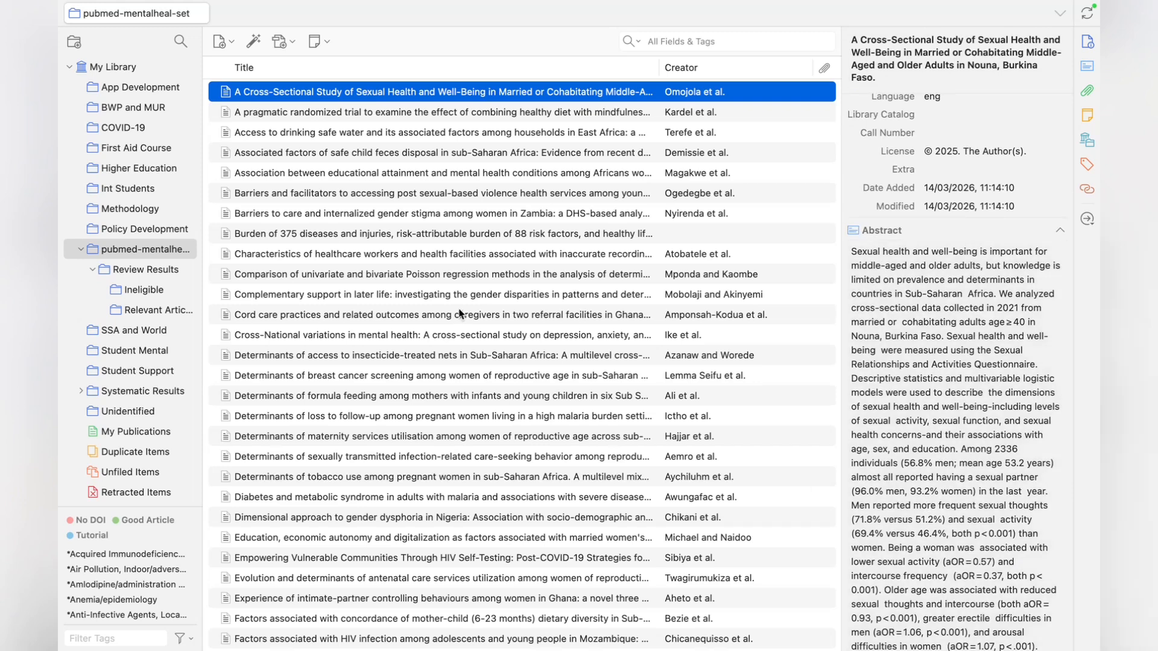
right_click(362, 95)
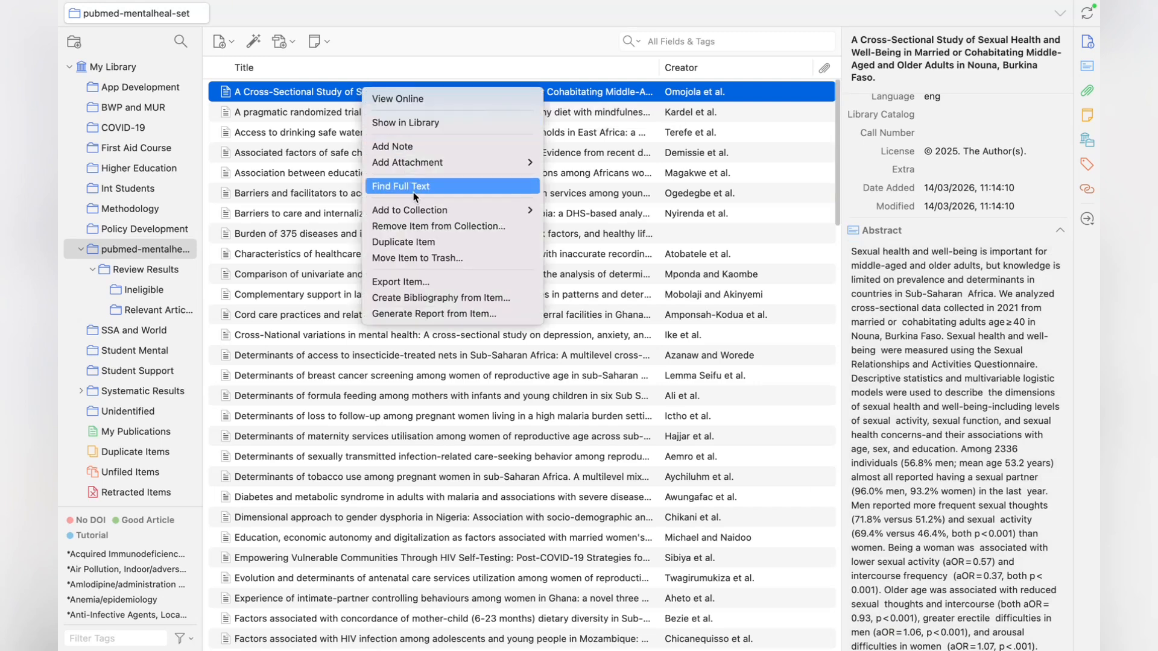
mouse_move(421, 209)
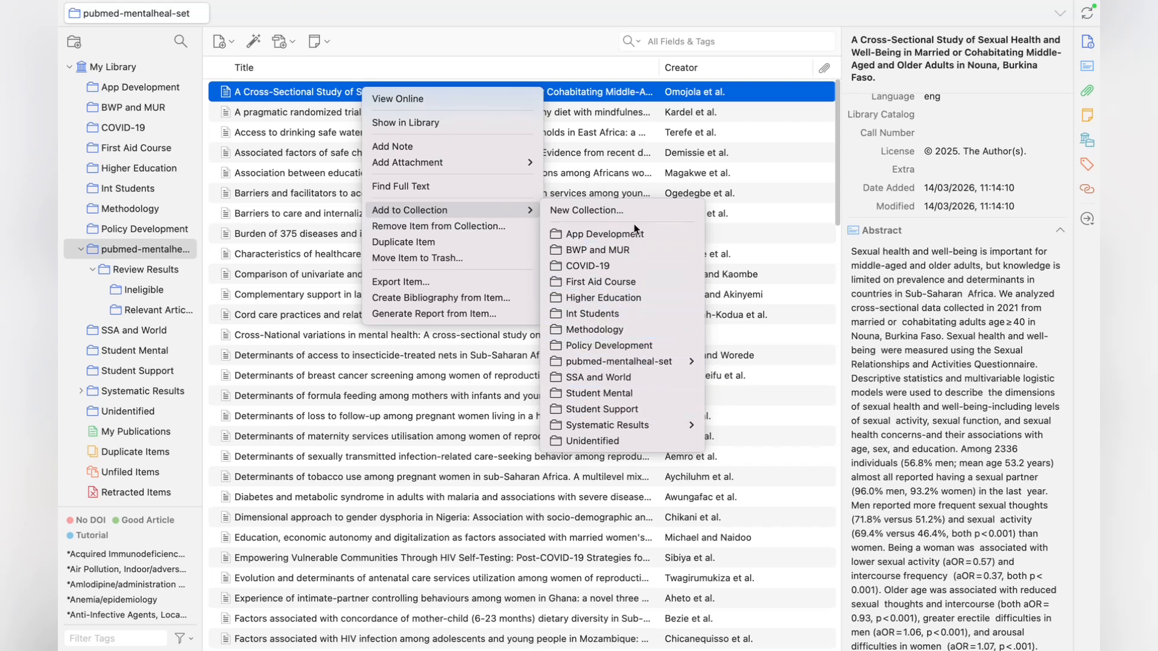
mouse_move(674, 362)
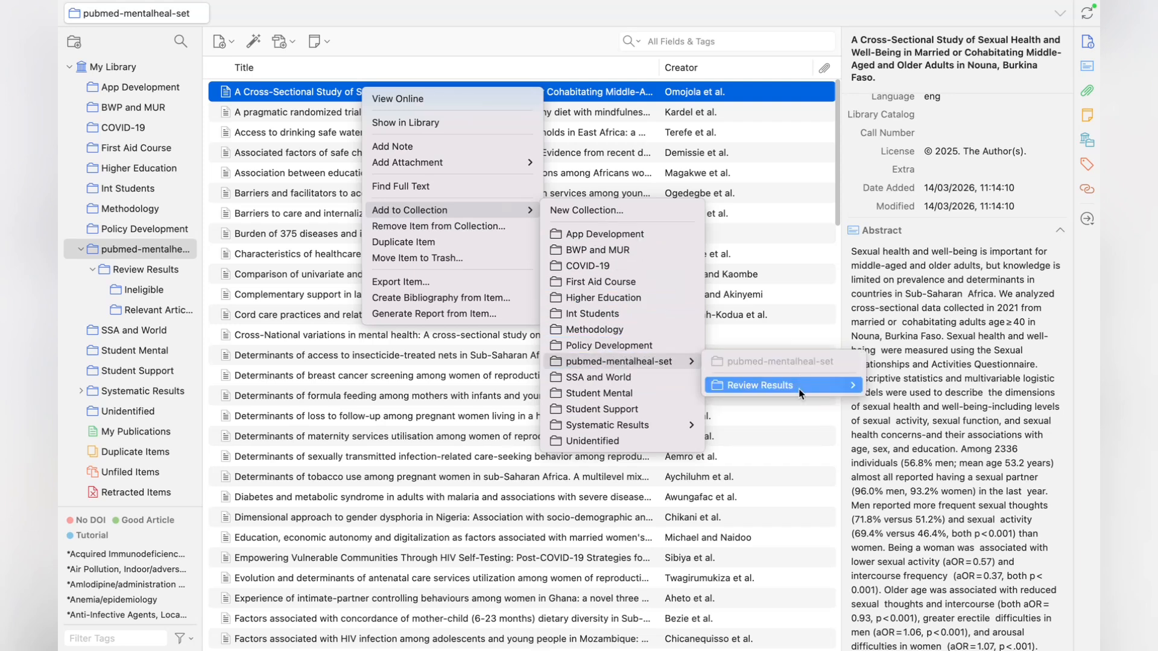
mouse_move(797, 386)
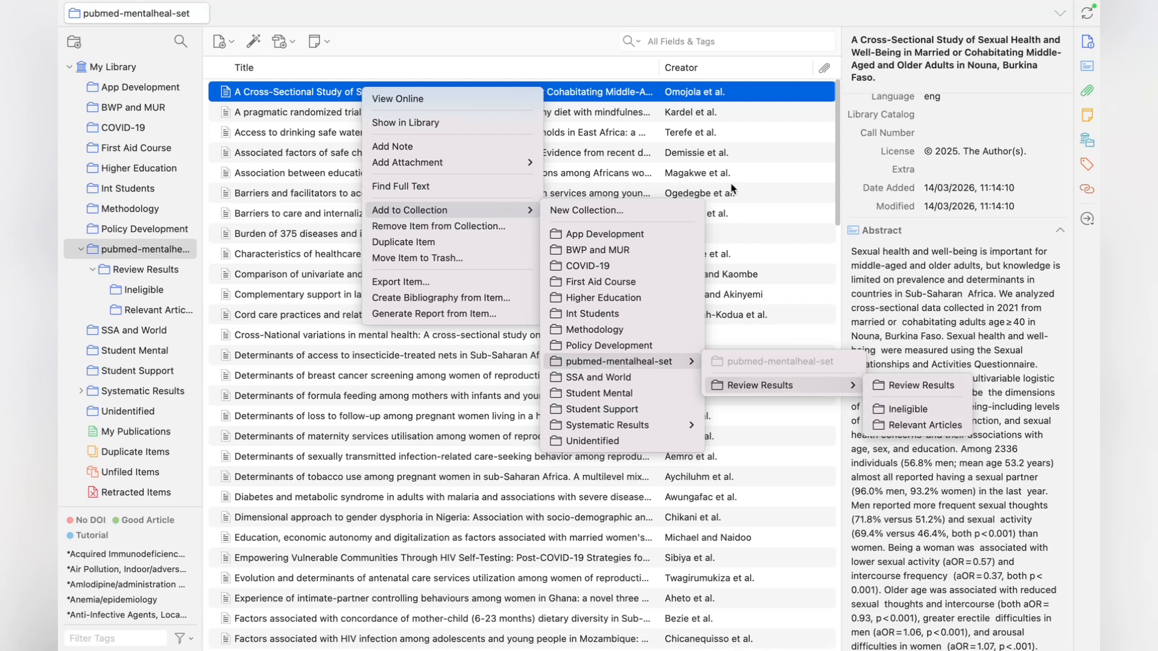
click(645, 141)
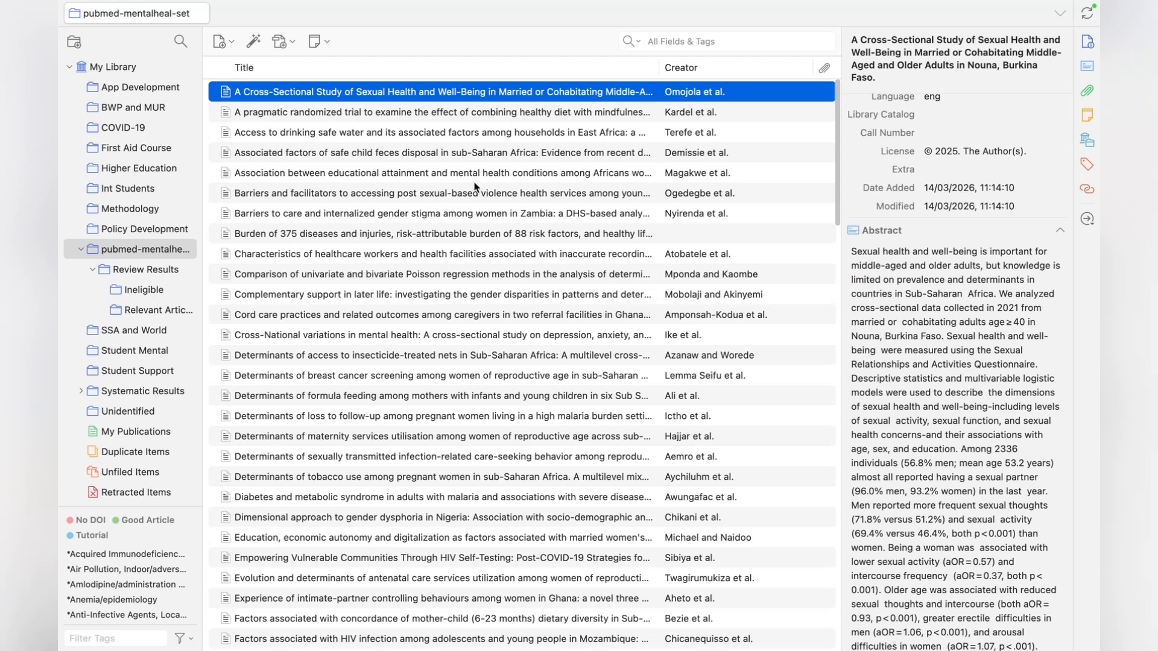
Review the first article's abstract, collection membership, tags and bibliographic information
scroll(1033, 364, down, 10)
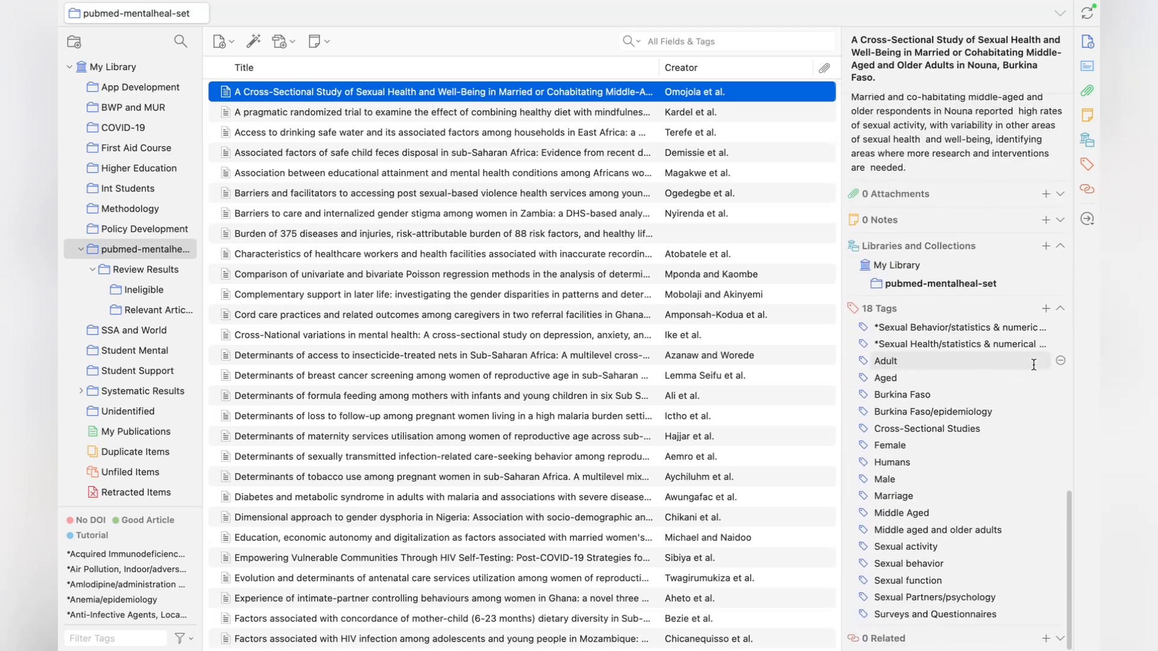
scroll(1033, 365, up, 10)
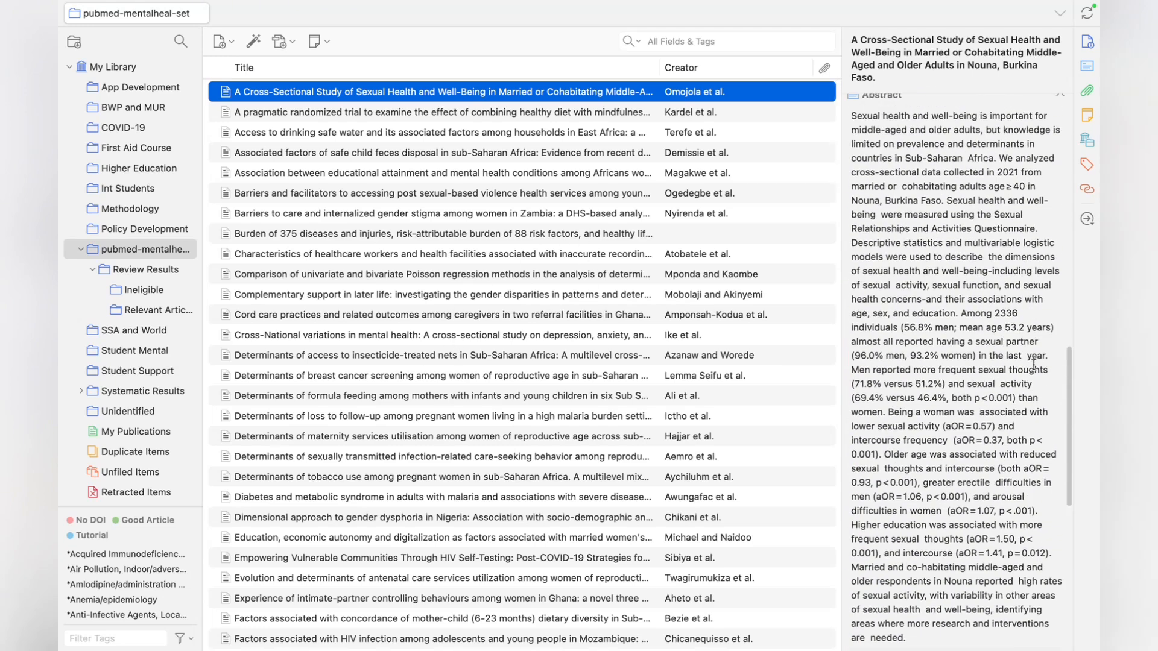
scroll(1032, 365, up, 5)
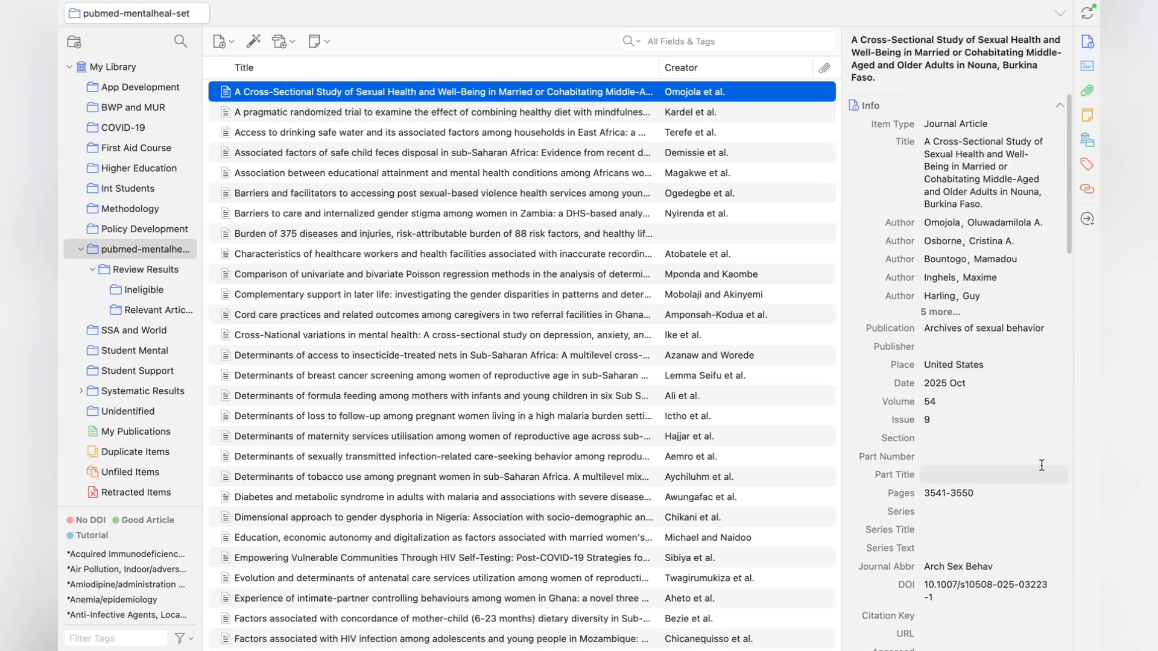
scroll(1042, 465, down, 5)
Read the abstract, tags and bibliographic details of the second article, "A pragmatic randomized trial to examine the effect of combining healthy diet with mindfulness"
click(610, 115)
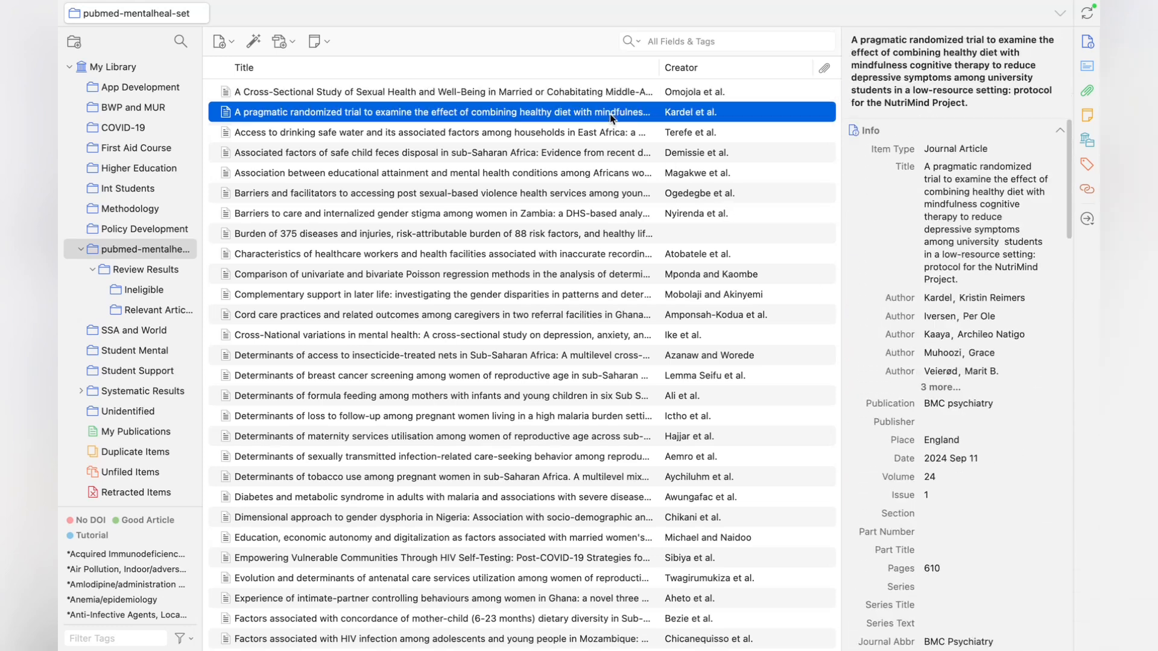
scroll(963, 410, down, 10)
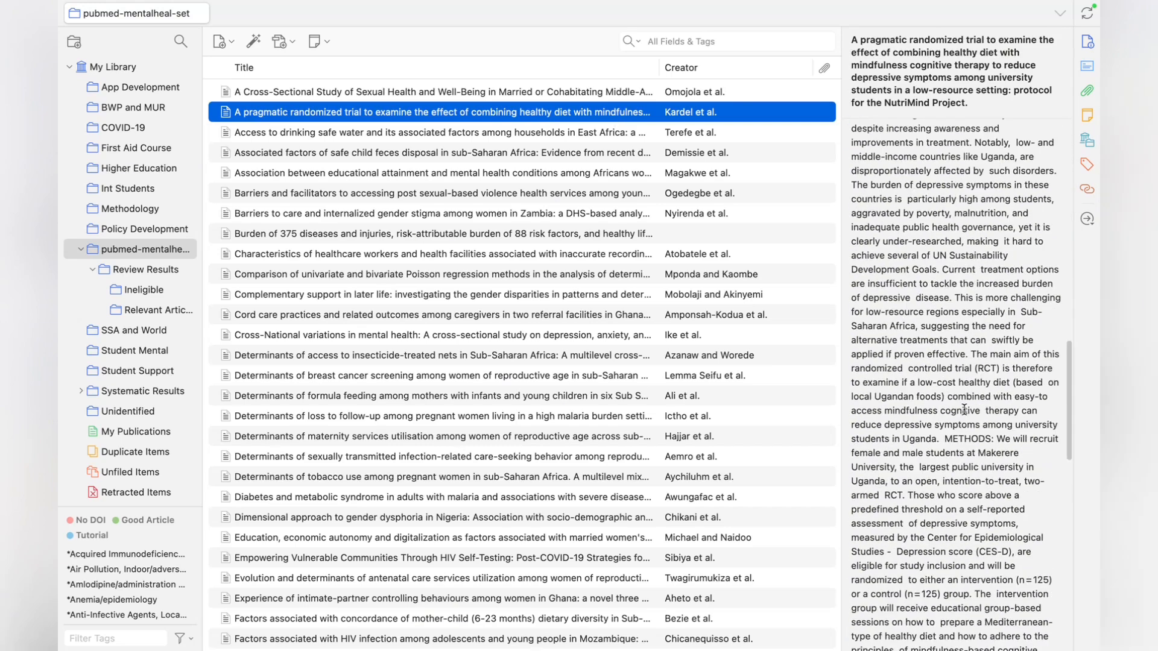
scroll(963, 410, down, 10)
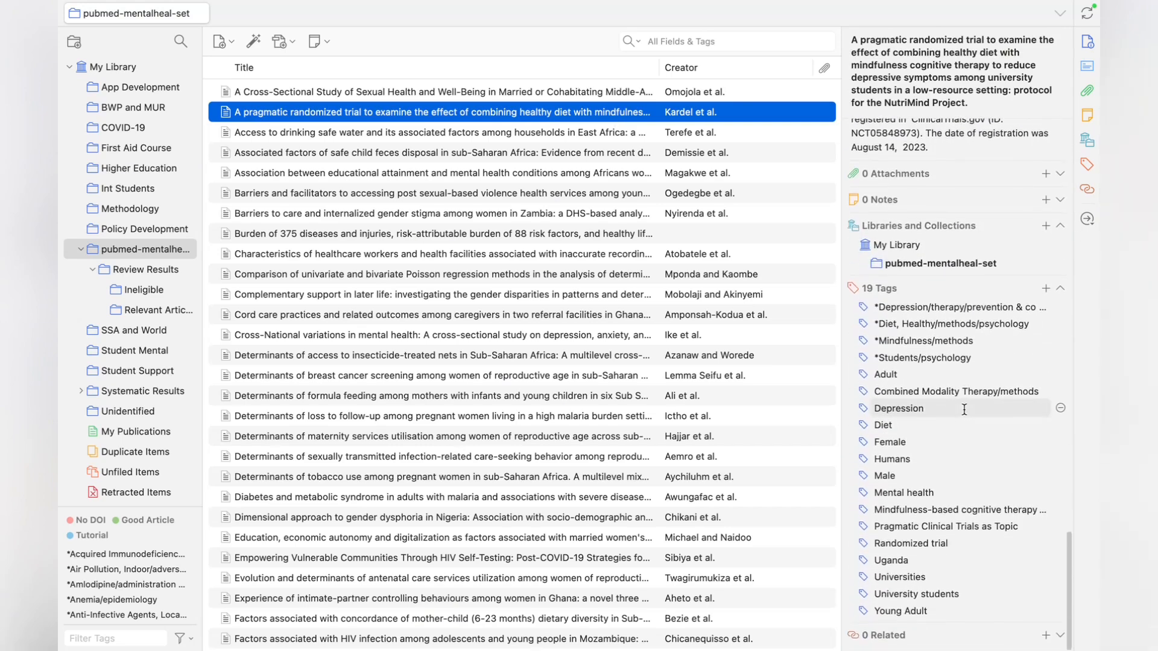
scroll(964, 409, up, 3)
scroll(963, 409, down, 3)
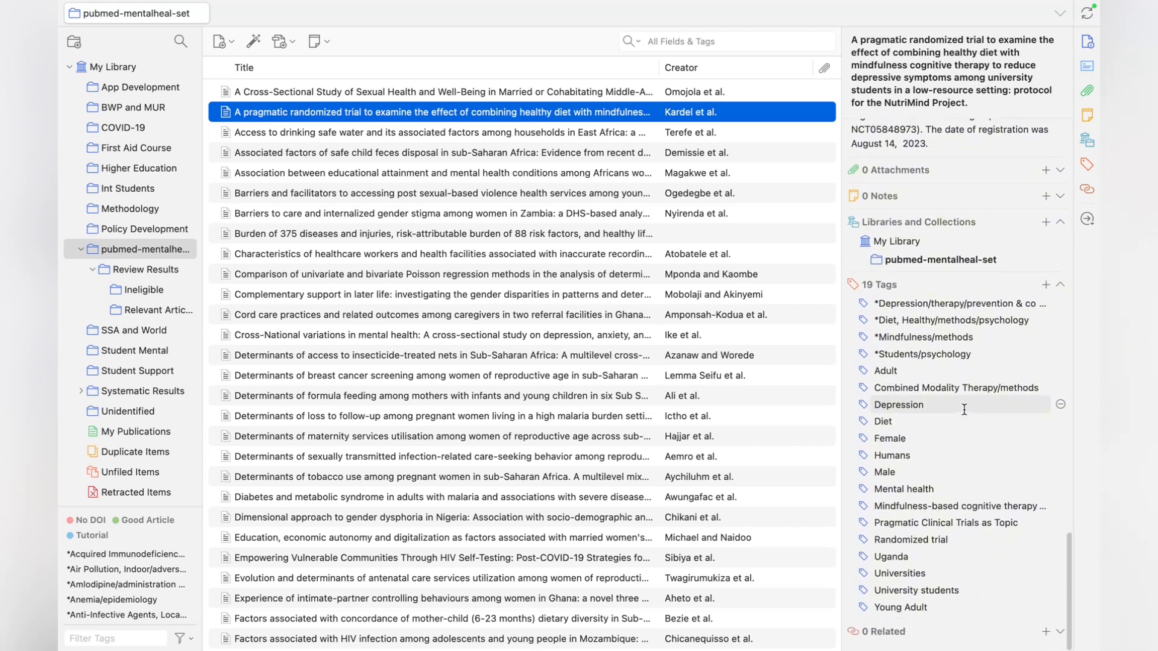
scroll(963, 410, up, 5)
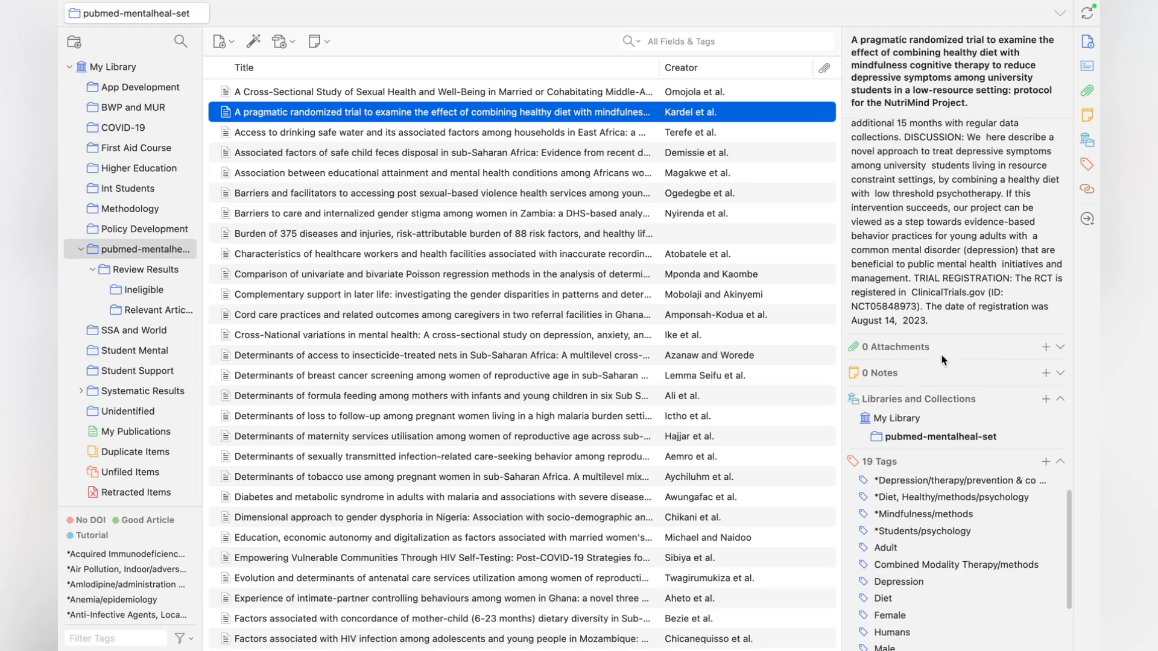
scroll(927, 365, up, 10)
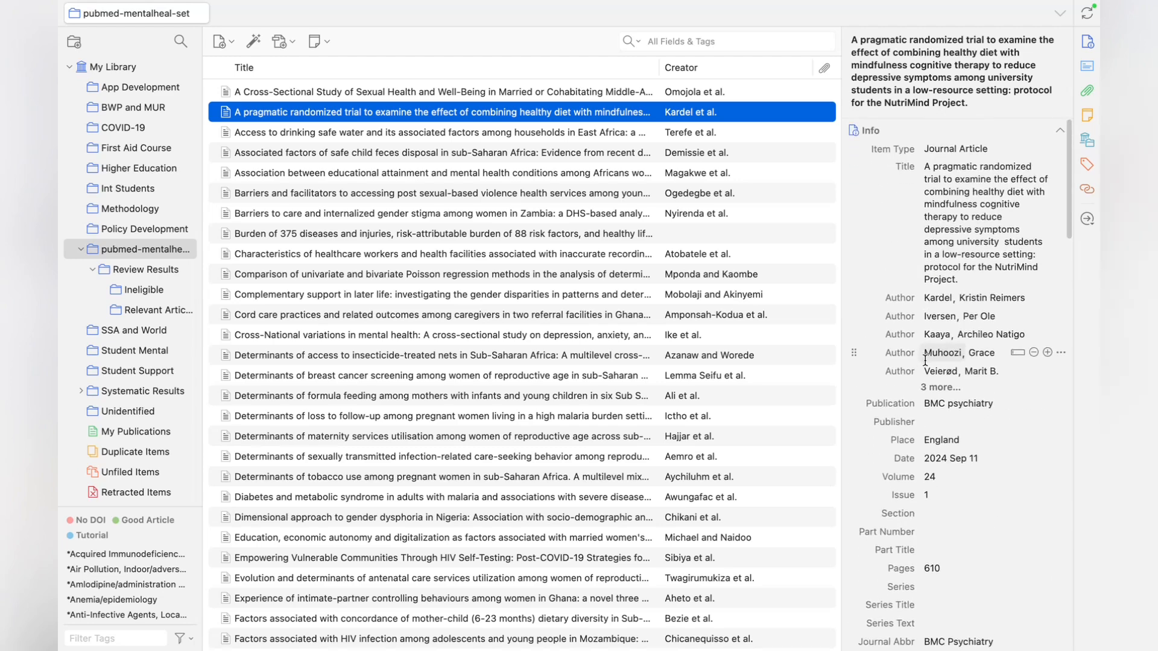
scroll(899, 477, down, 6)
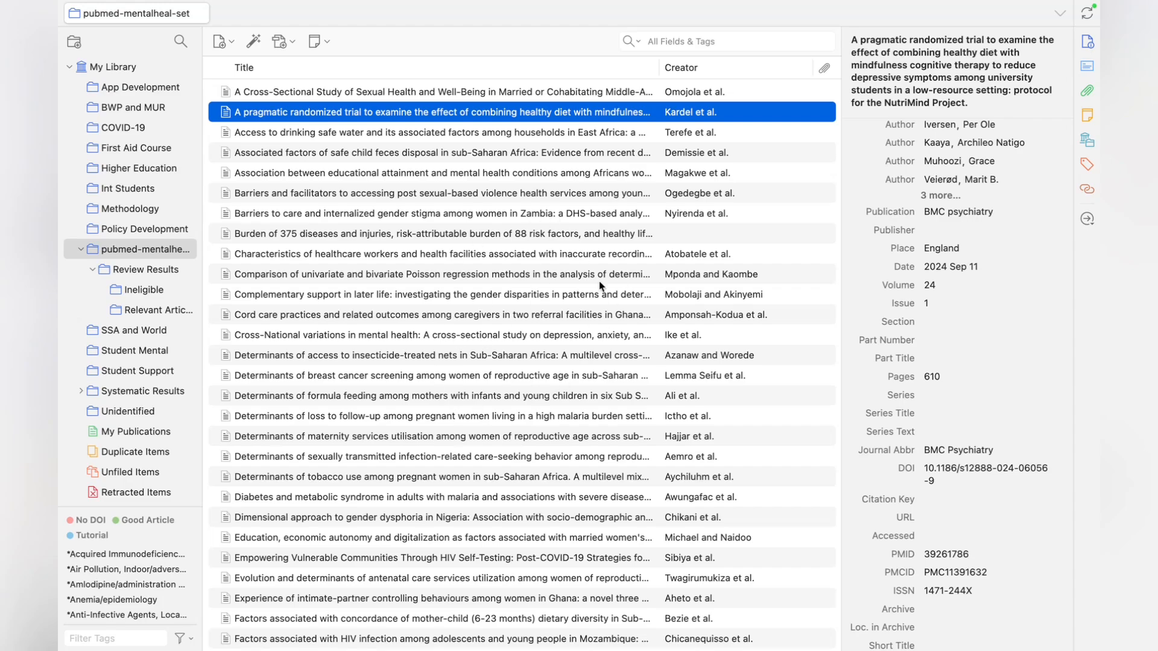
Look through the full list of article titles in the pubmed-mentalheal-set collection and return to its beginning
scroll(542, 395, down, 15)
scroll(548, 401, down, 10)
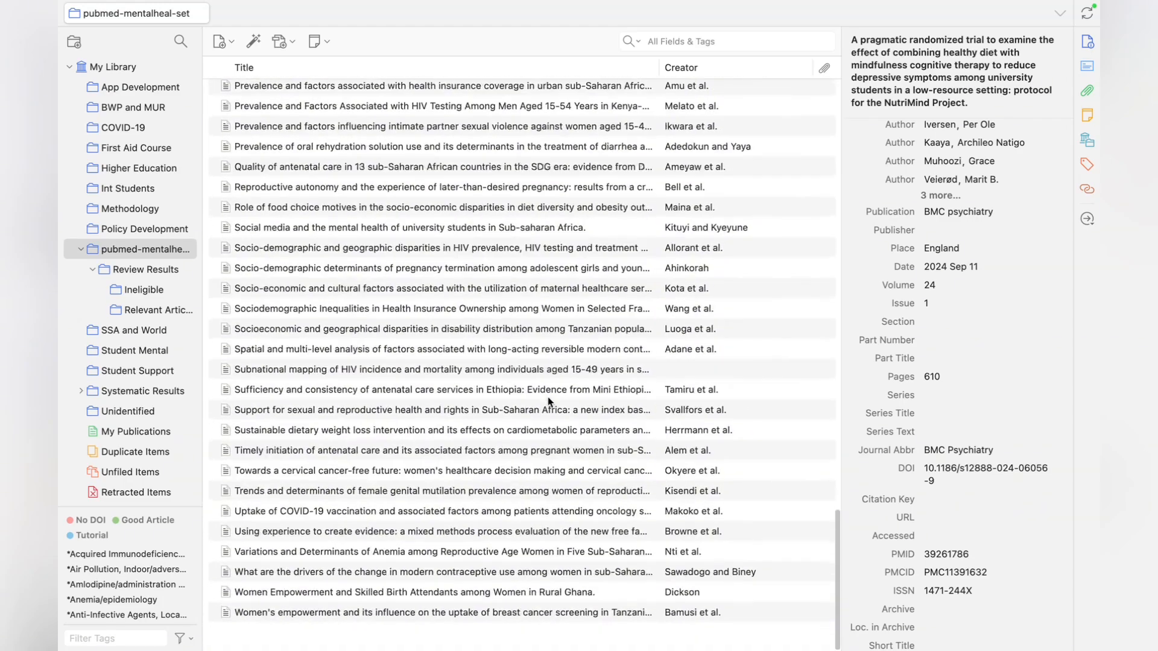
scroll(548, 401, up, 20)
scroll(549, 400, down, 5)
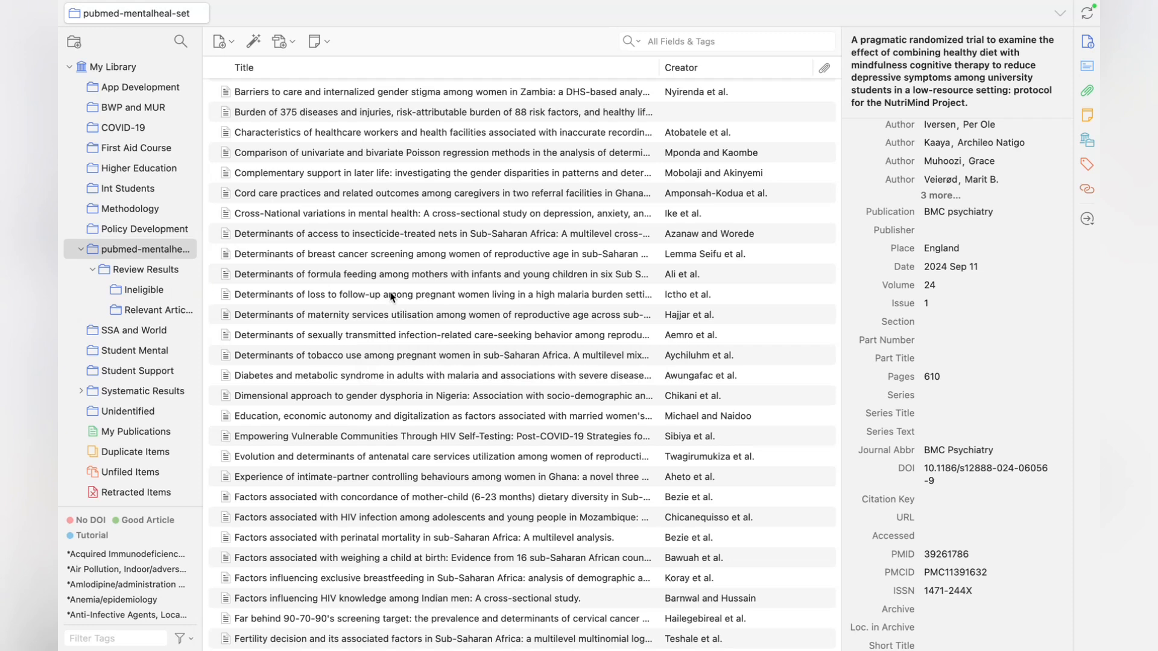
scroll(439, 345, up, 5)
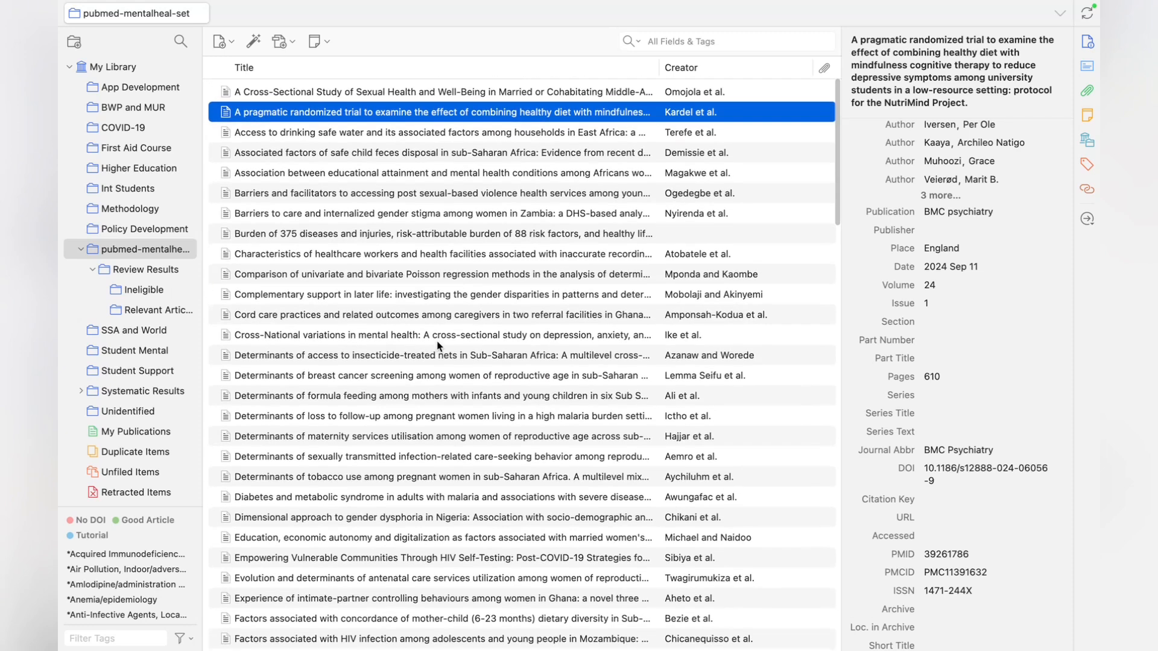